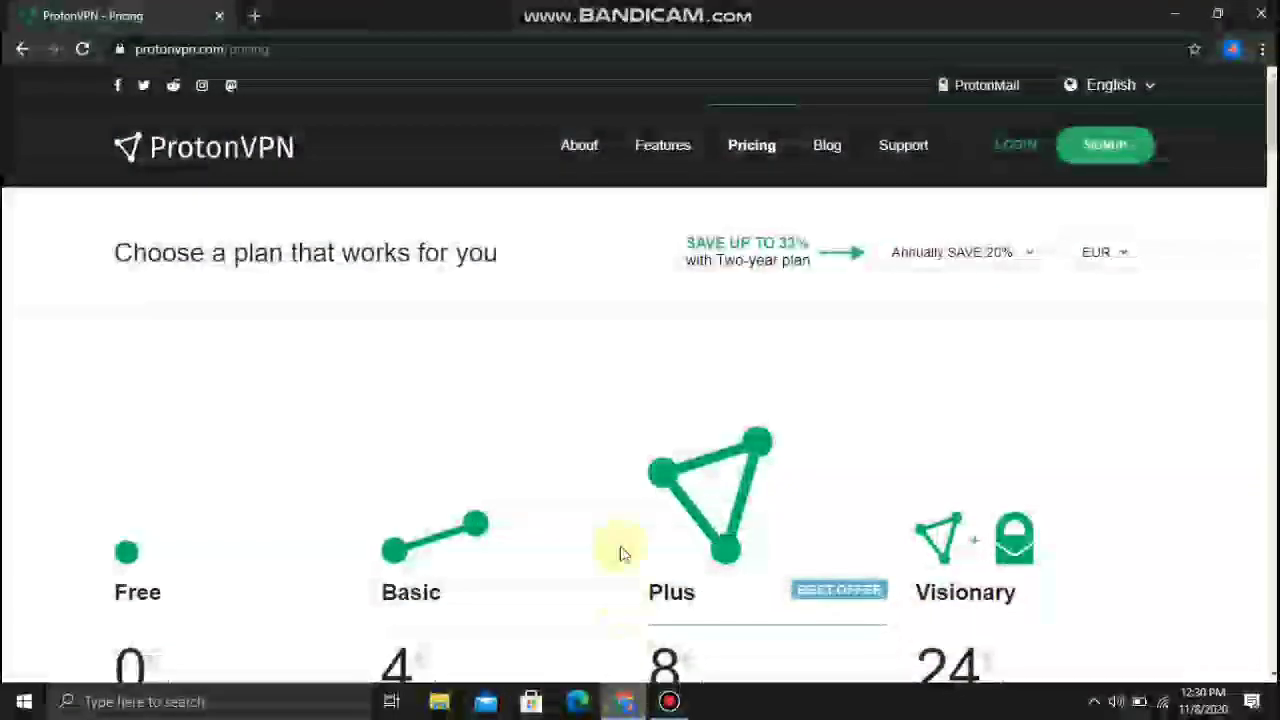
Search Google for 'proton vpn' from the Chrome address bar suggestion
click(547, 50)
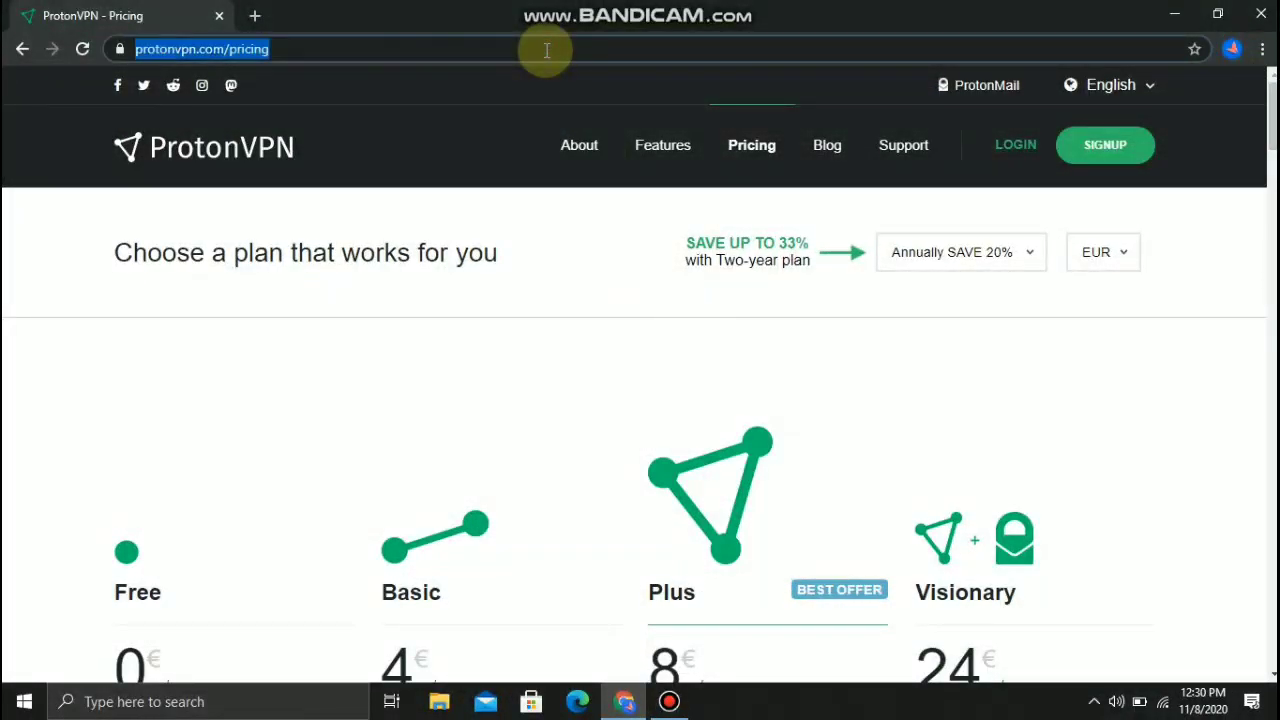
text(pro)
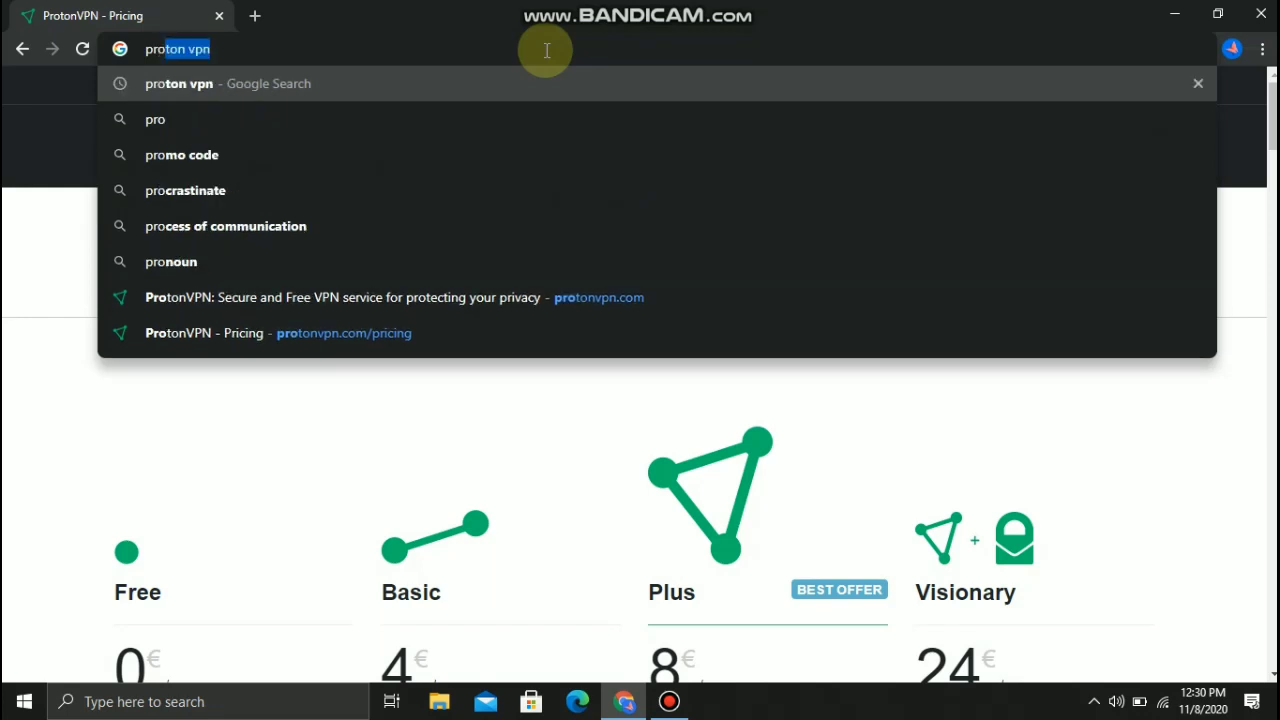
text(to)
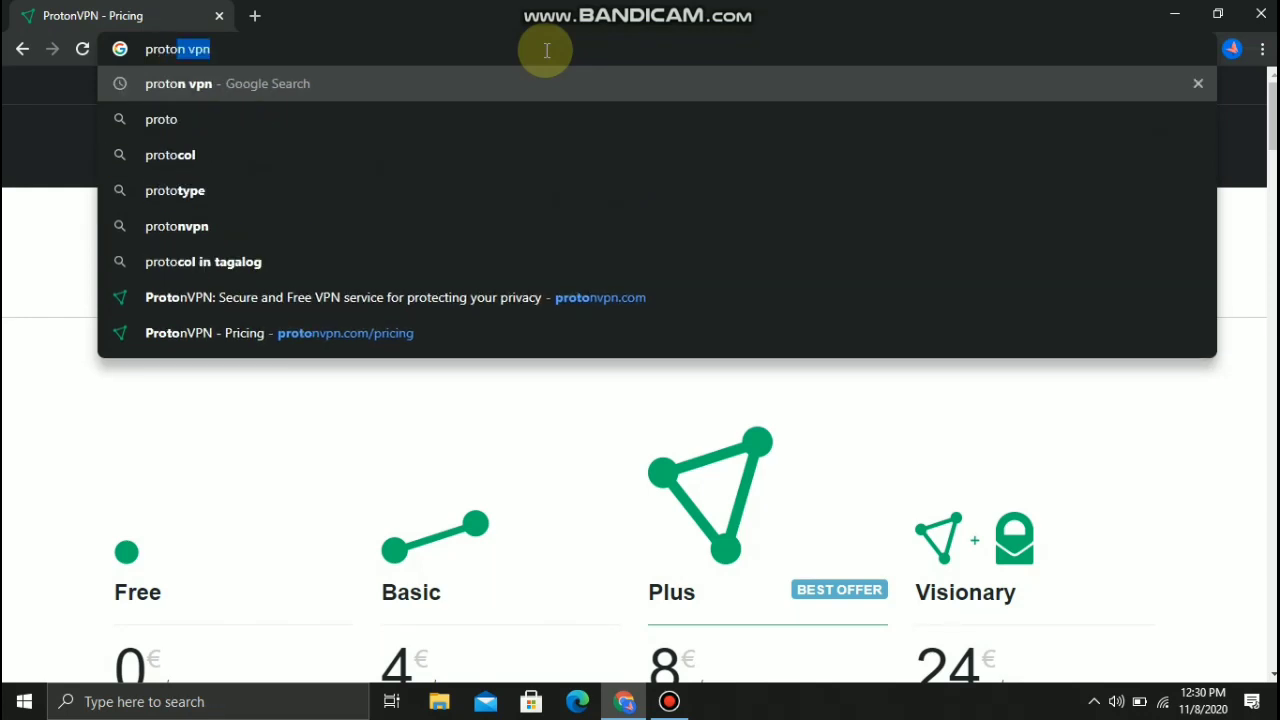
click(549, 86)
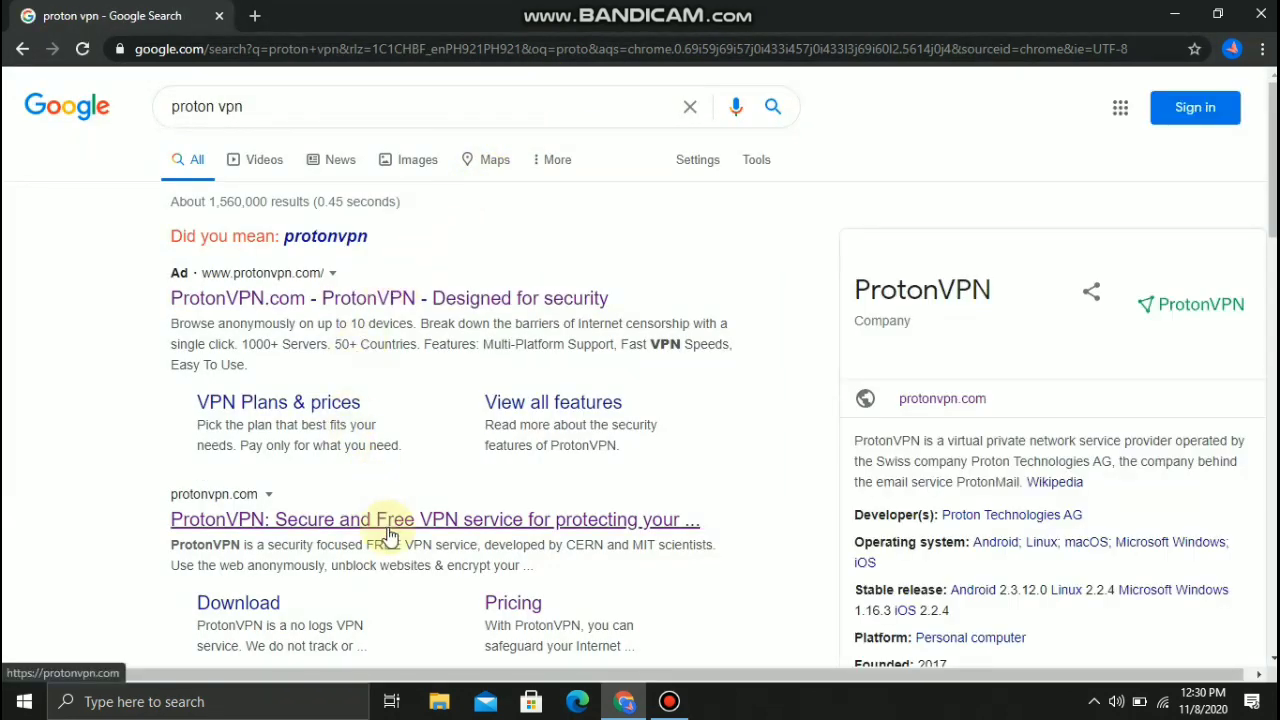
Go from the ProtonVPN search result to the plan cards for Free, Basic, Plus and Visionary
click(387, 525)
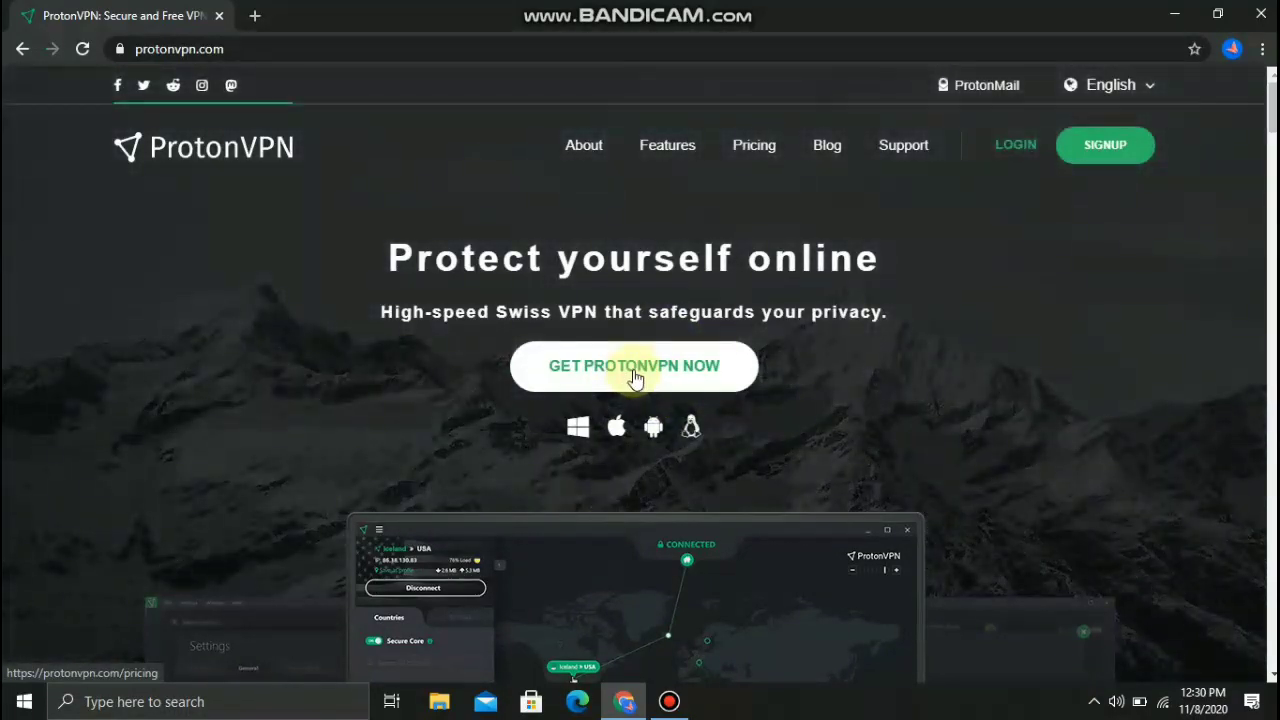
click(634, 372)
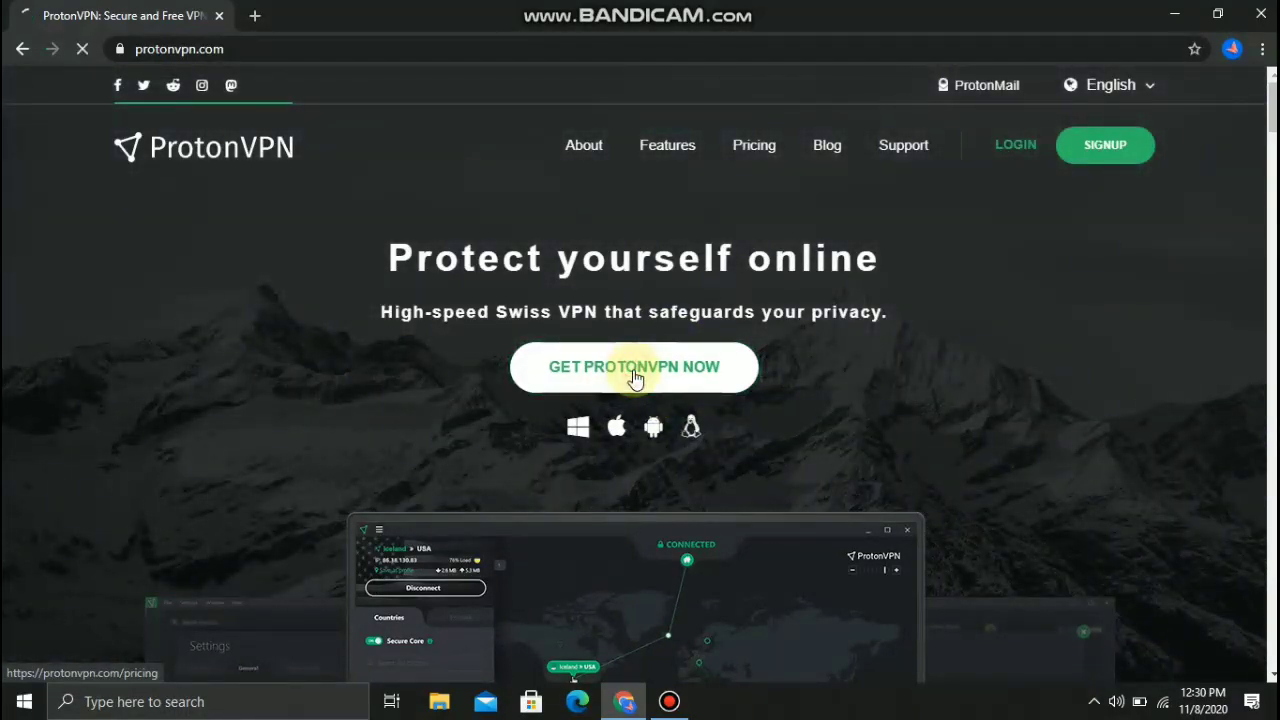
scroll(575, 395, down, 2)
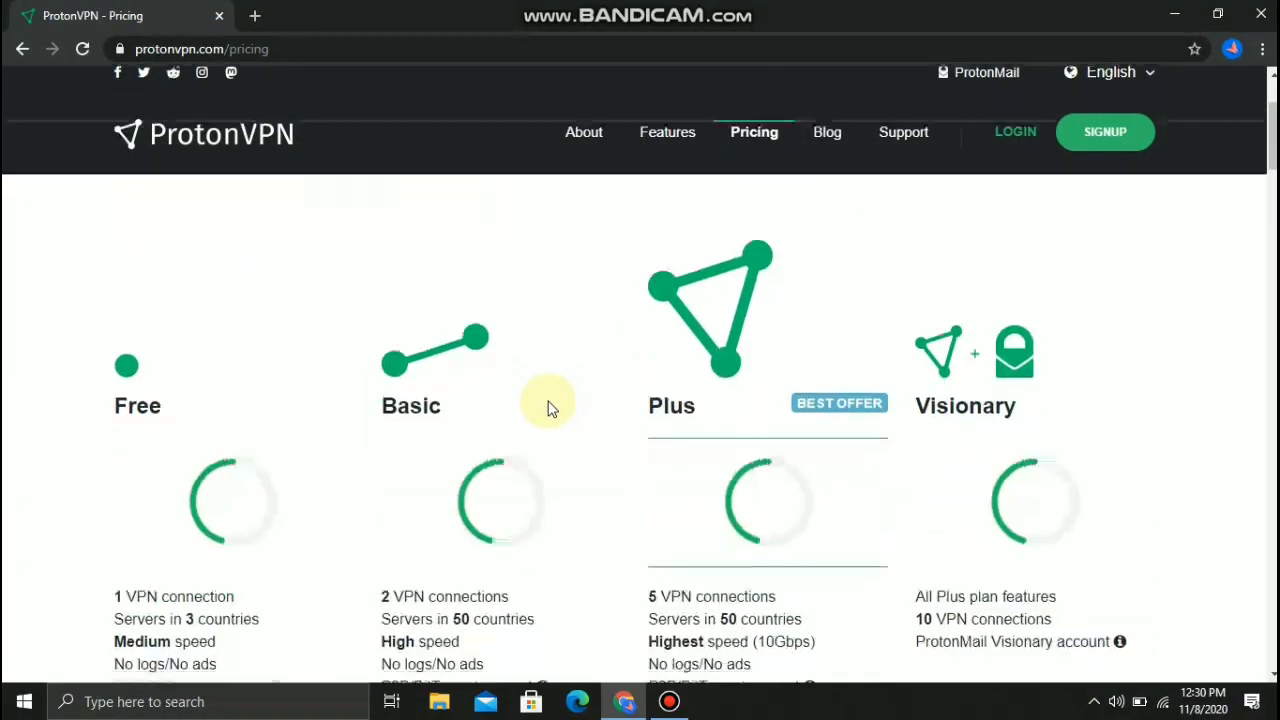
scroll(466, 449, down, 2)
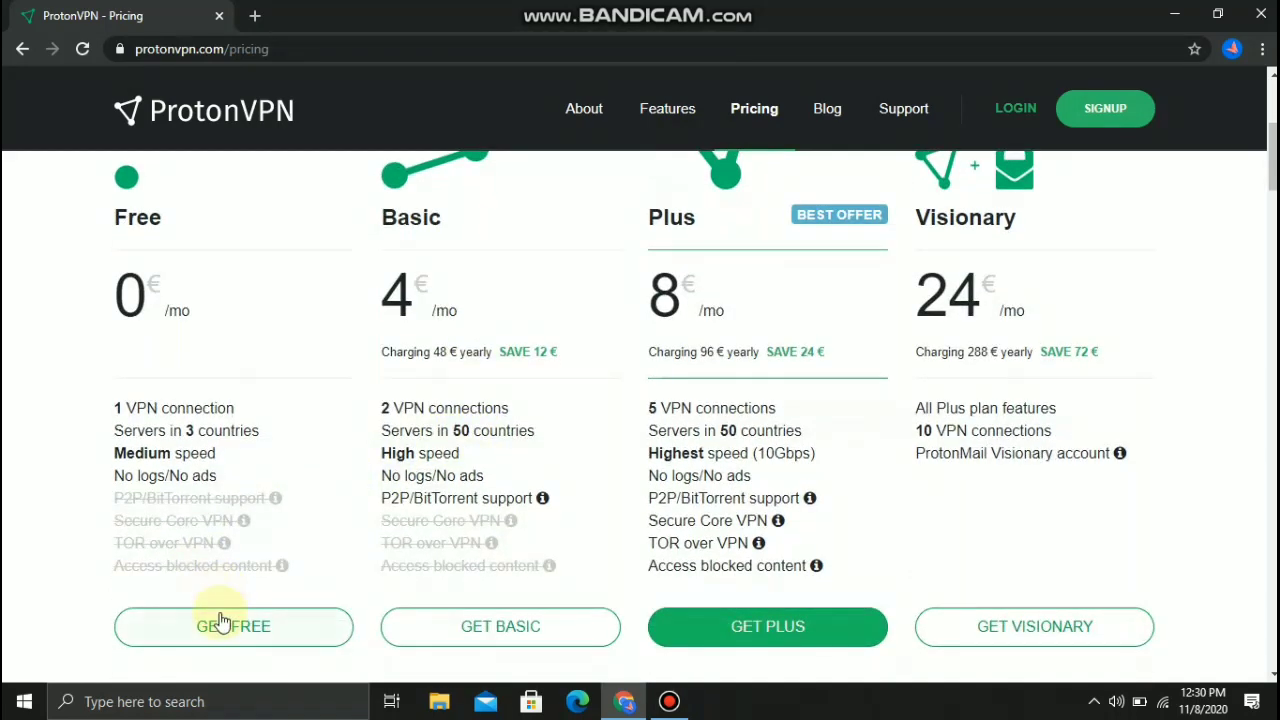
scroll(250, 560, down, 1)
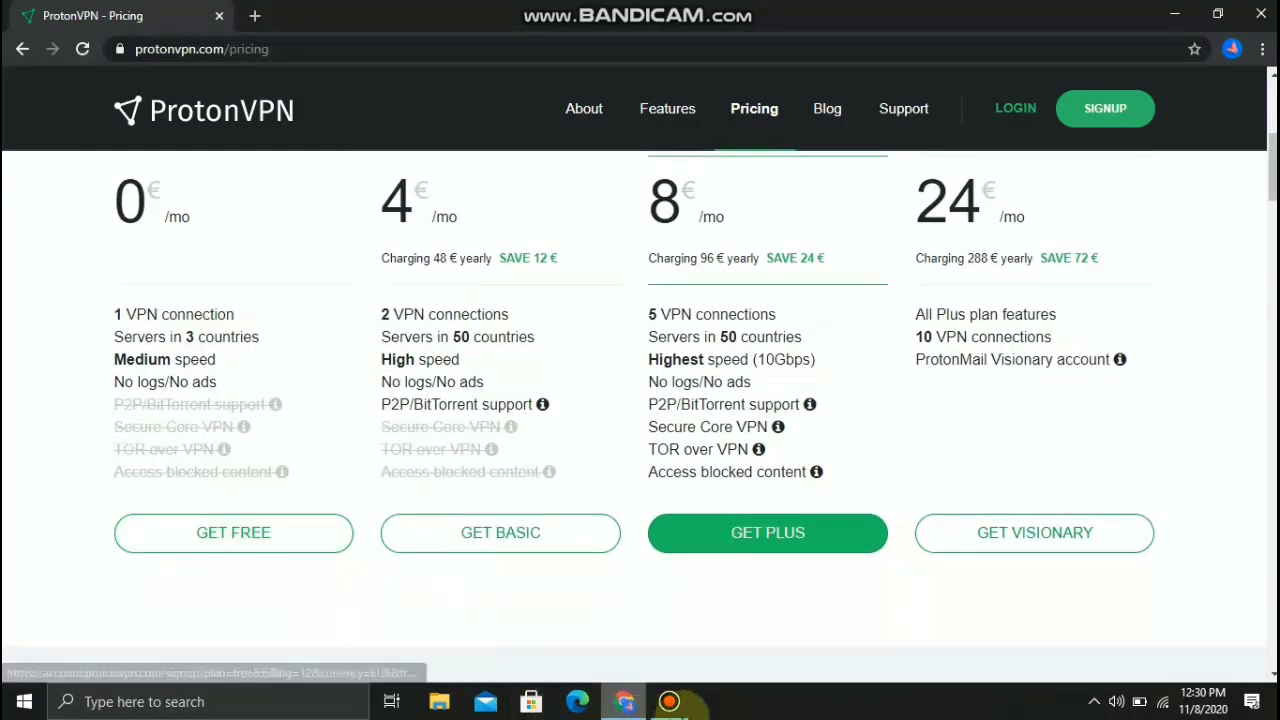
click(669, 701)
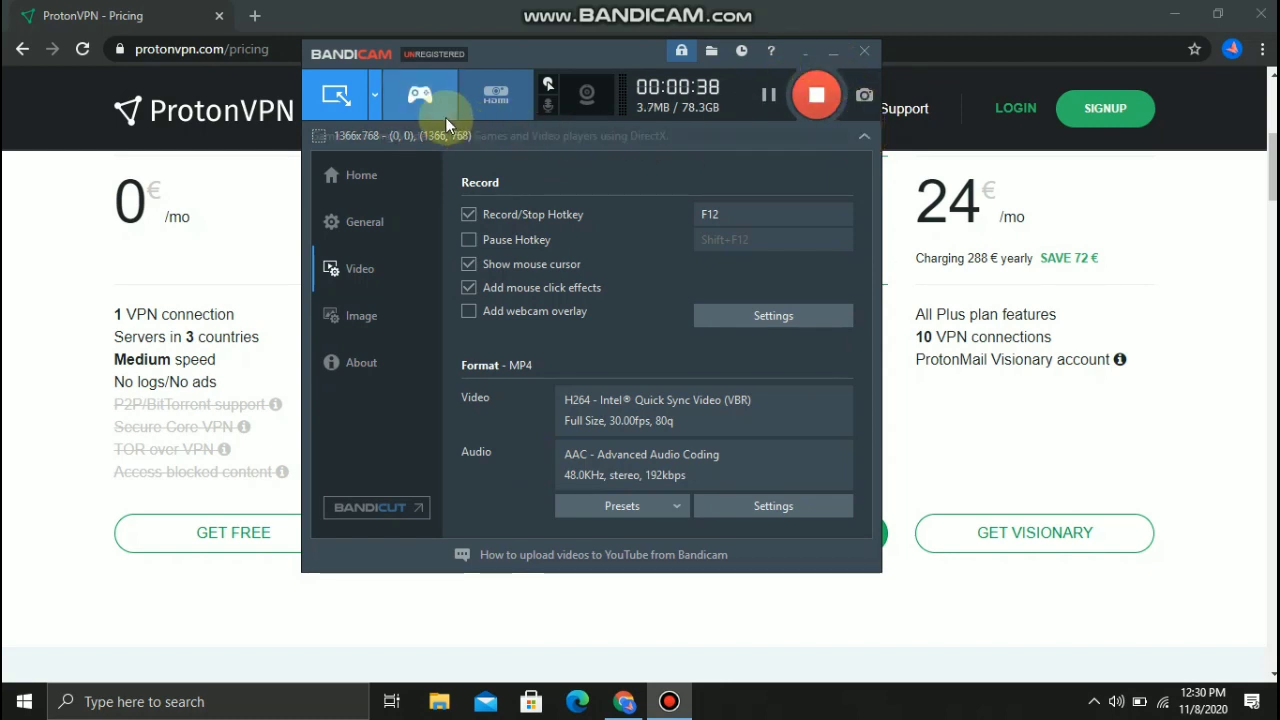
click(245, 385)
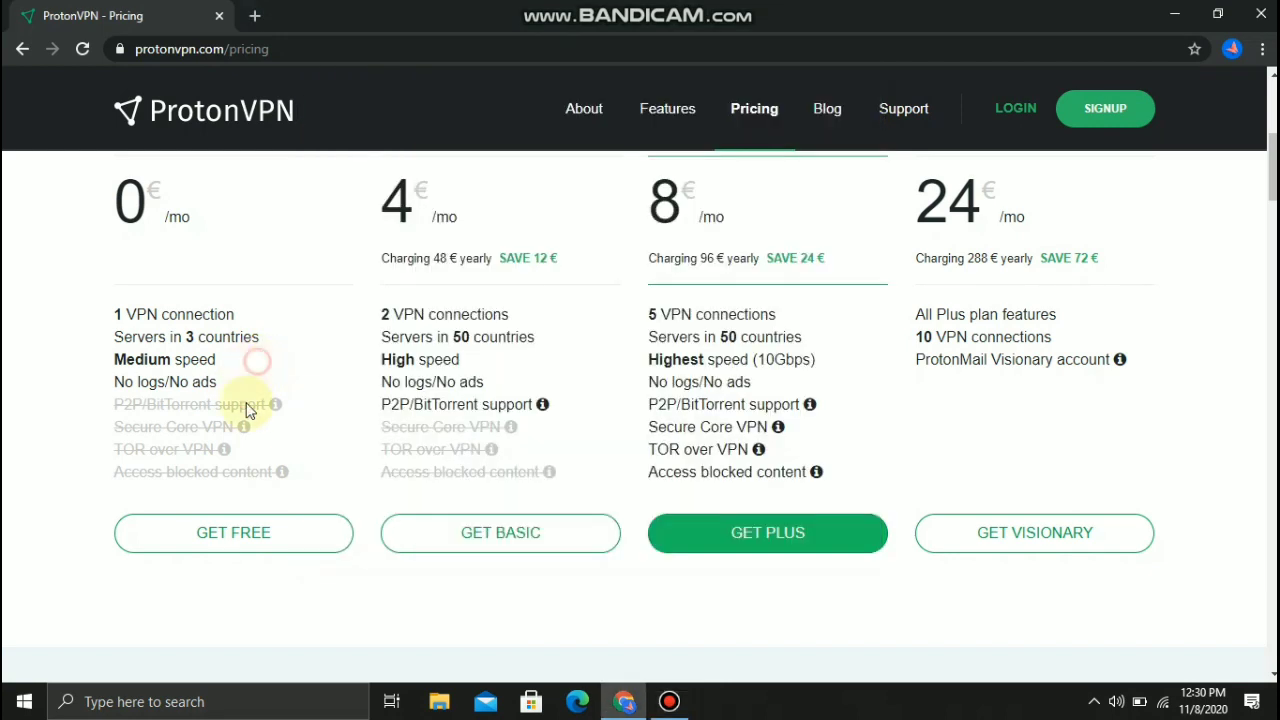
Choose GET FREE under the Free plan to reach the Create an account form
click(215, 543)
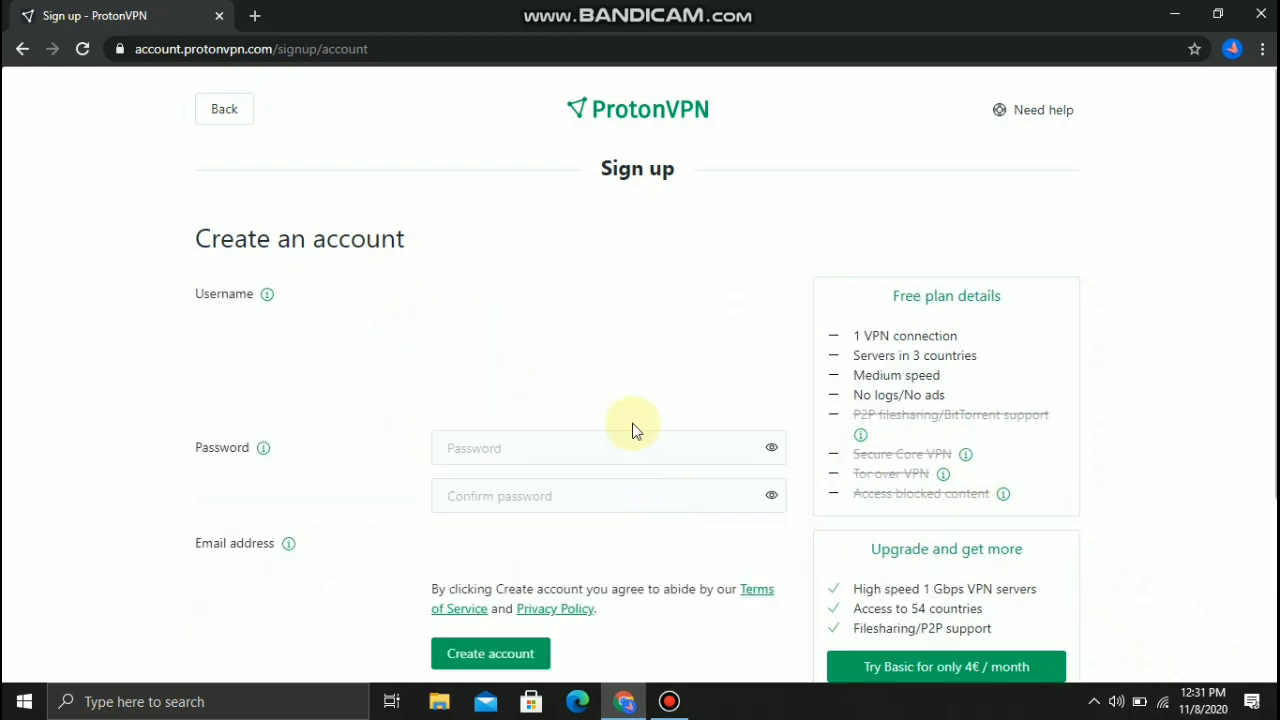
Enter a username and copy it to the clipboard
click(640, 297)
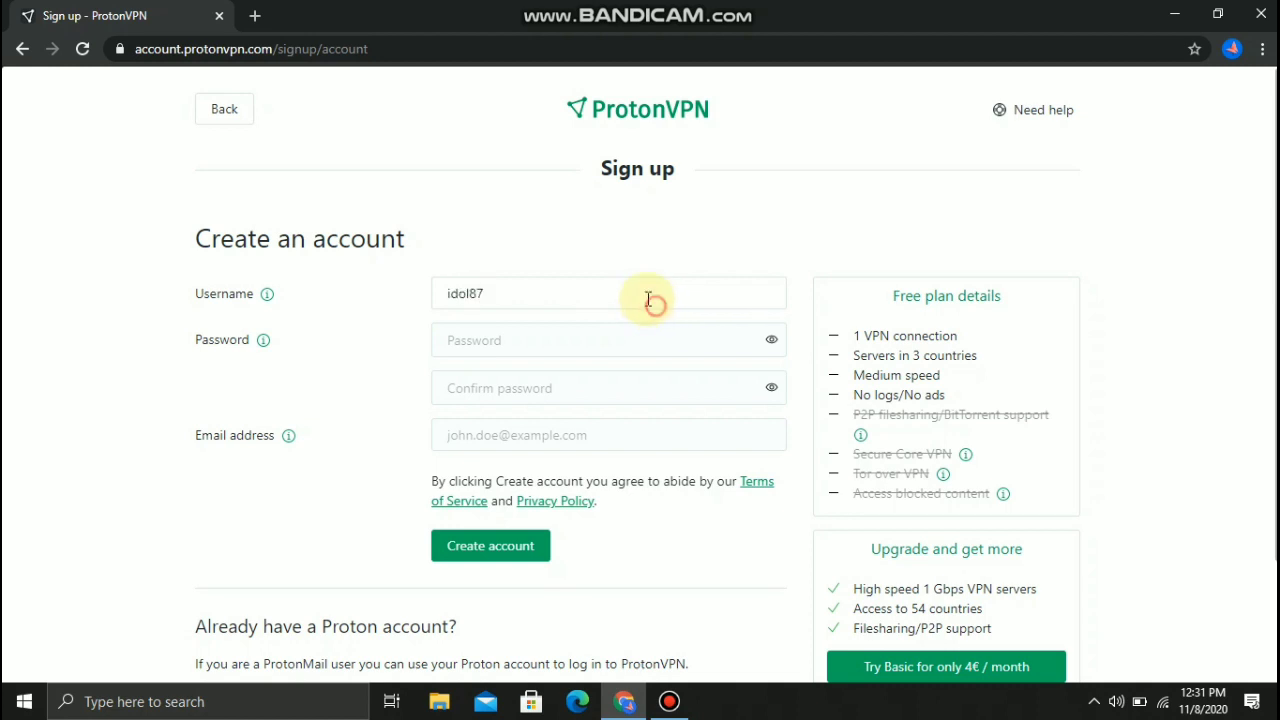
double_click(648, 298)
right_click(647, 297)
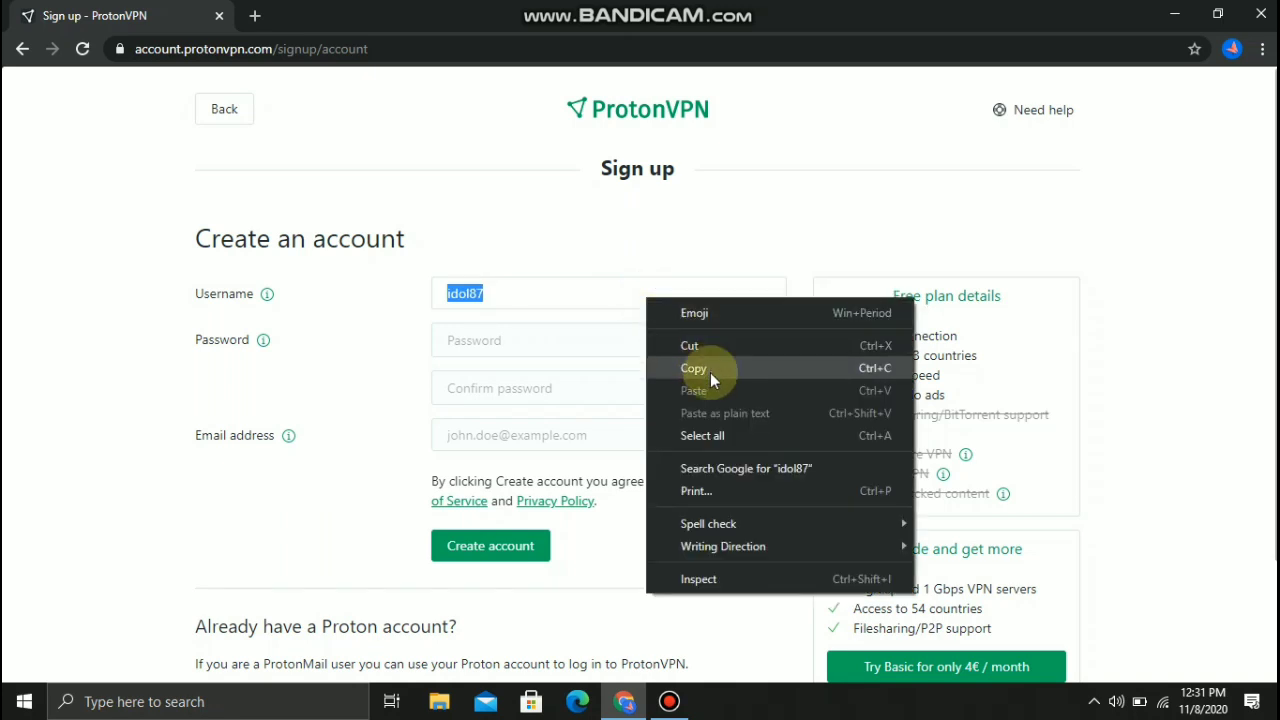
click(708, 369)
Paste the username as both password and confirmation, revealing each to check they match
click(530, 330)
right_click(530, 331)
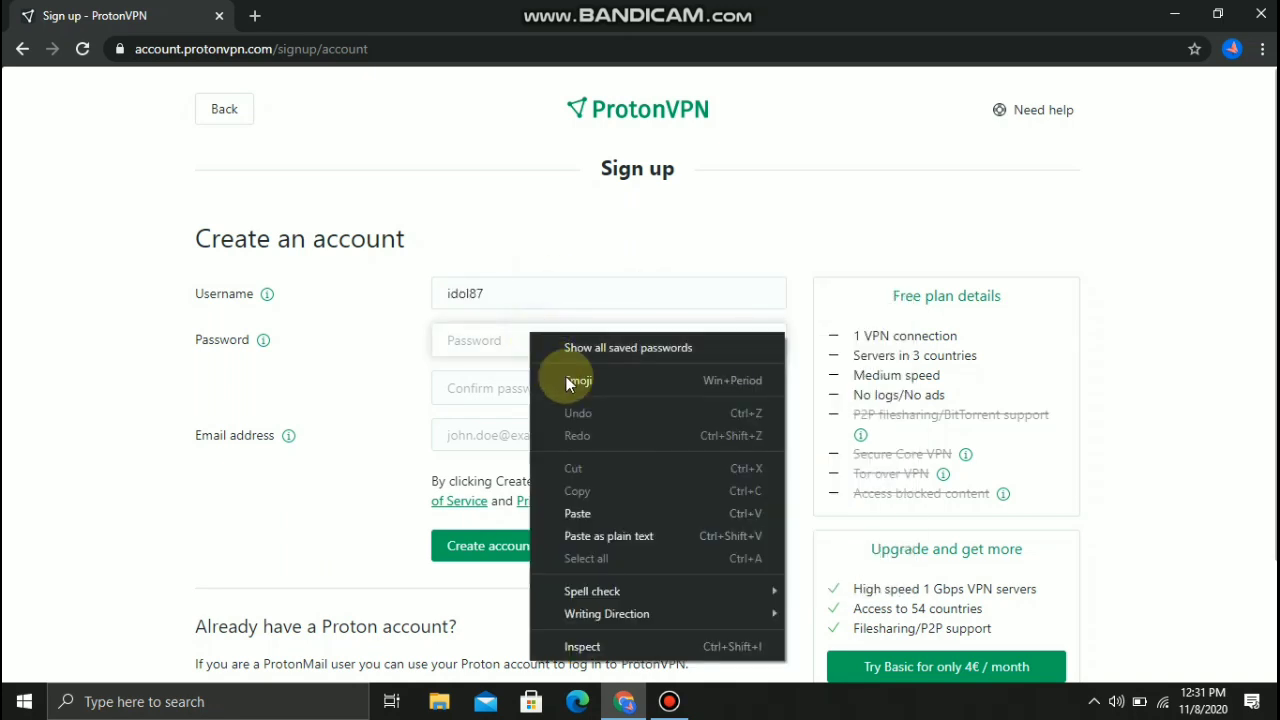
click(626, 512)
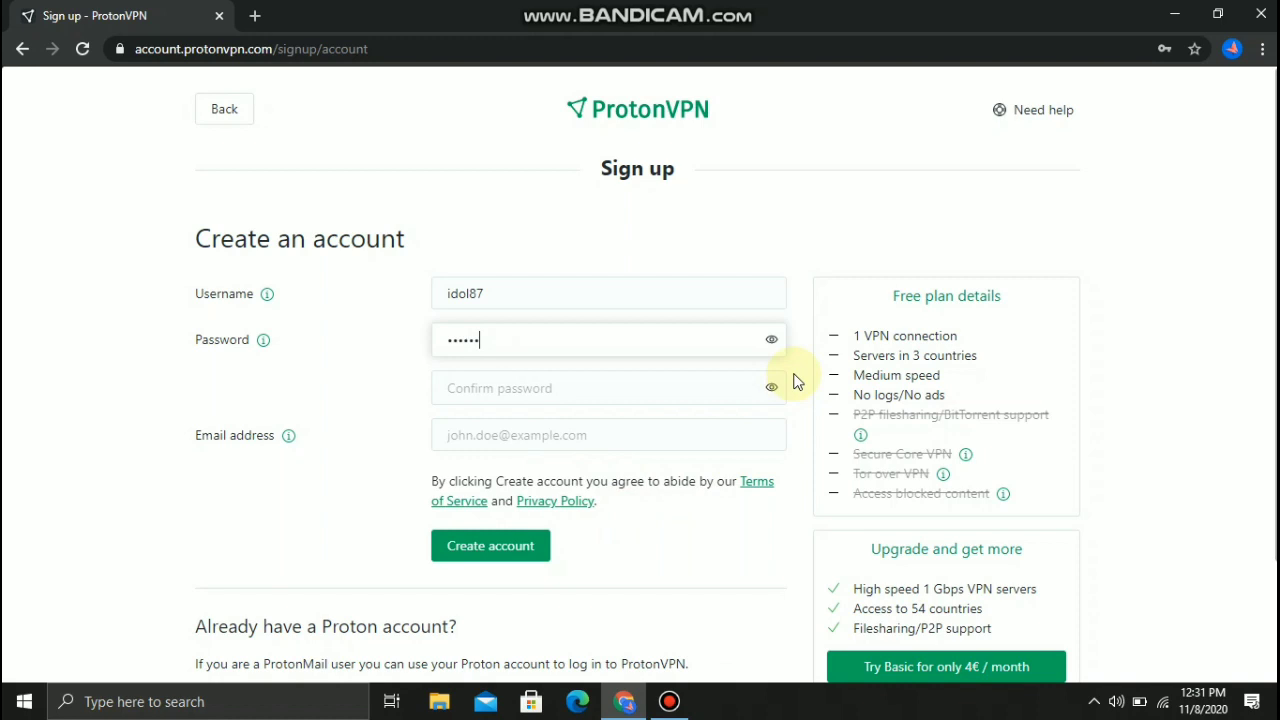
click(771, 341)
click(529, 390)
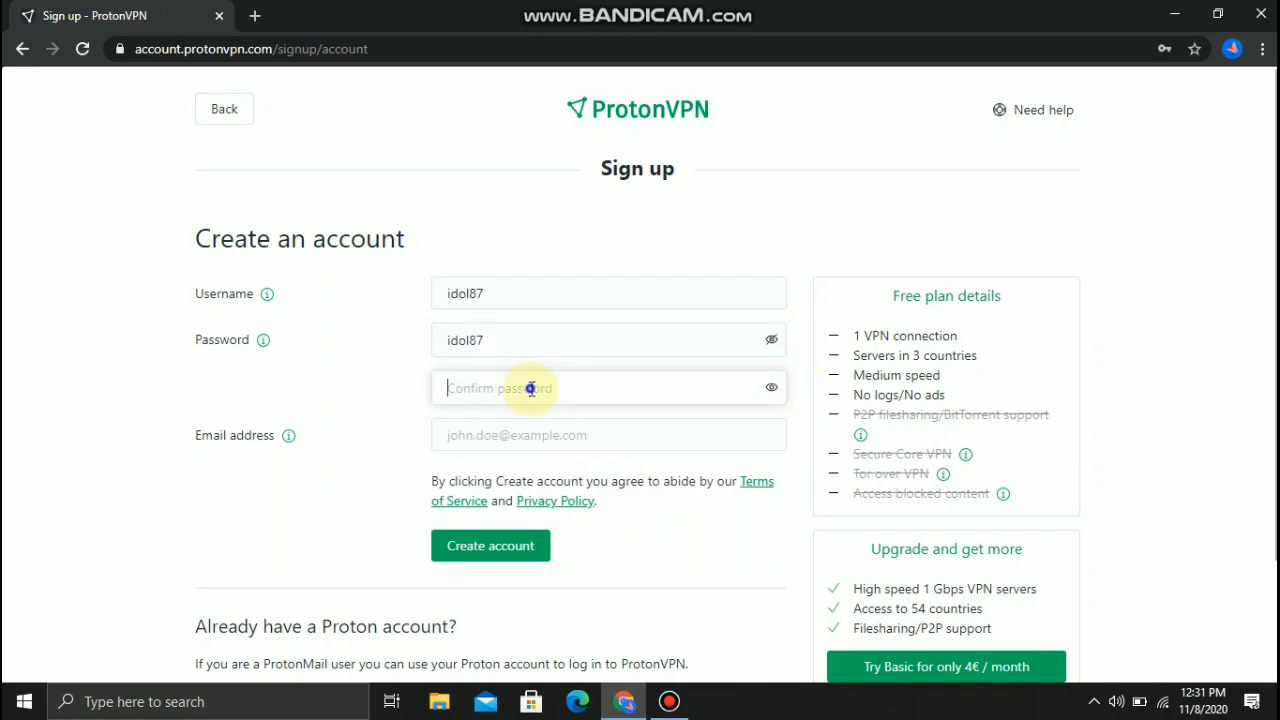
right_click(529, 390)
click(625, 256)
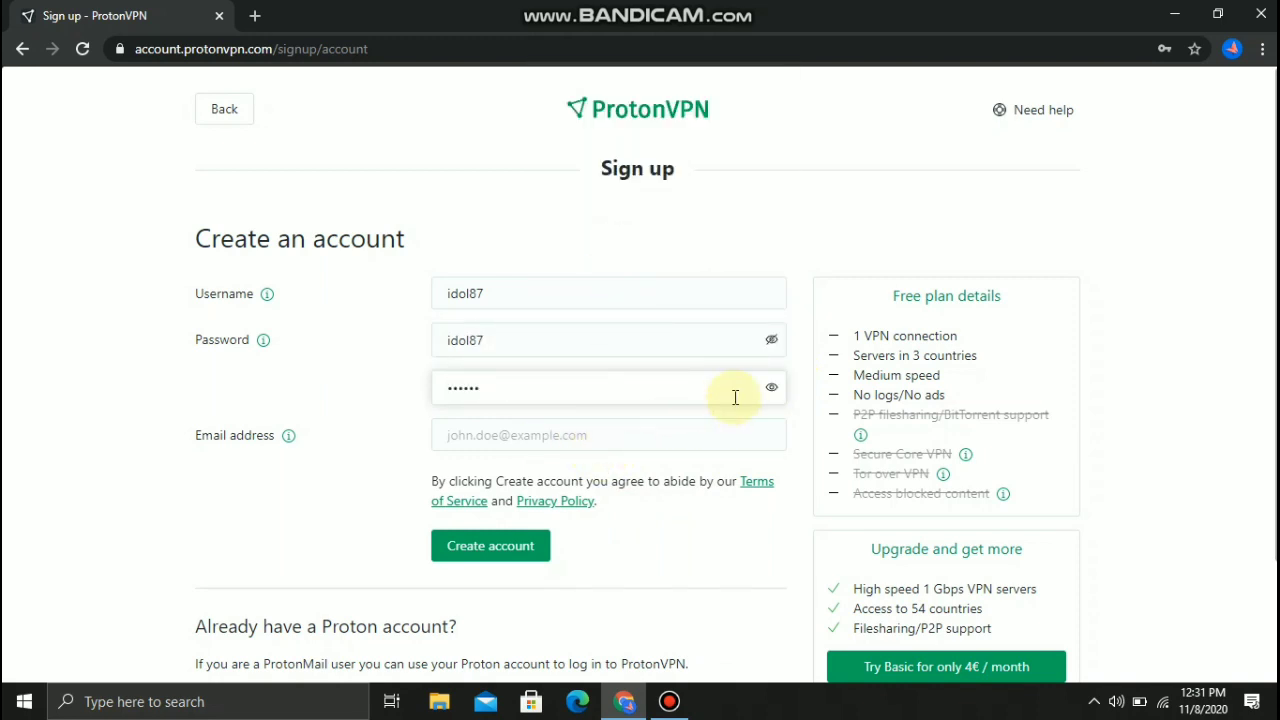
click(771, 388)
Fill in the e-mail address and submit the account form
click(598, 440)
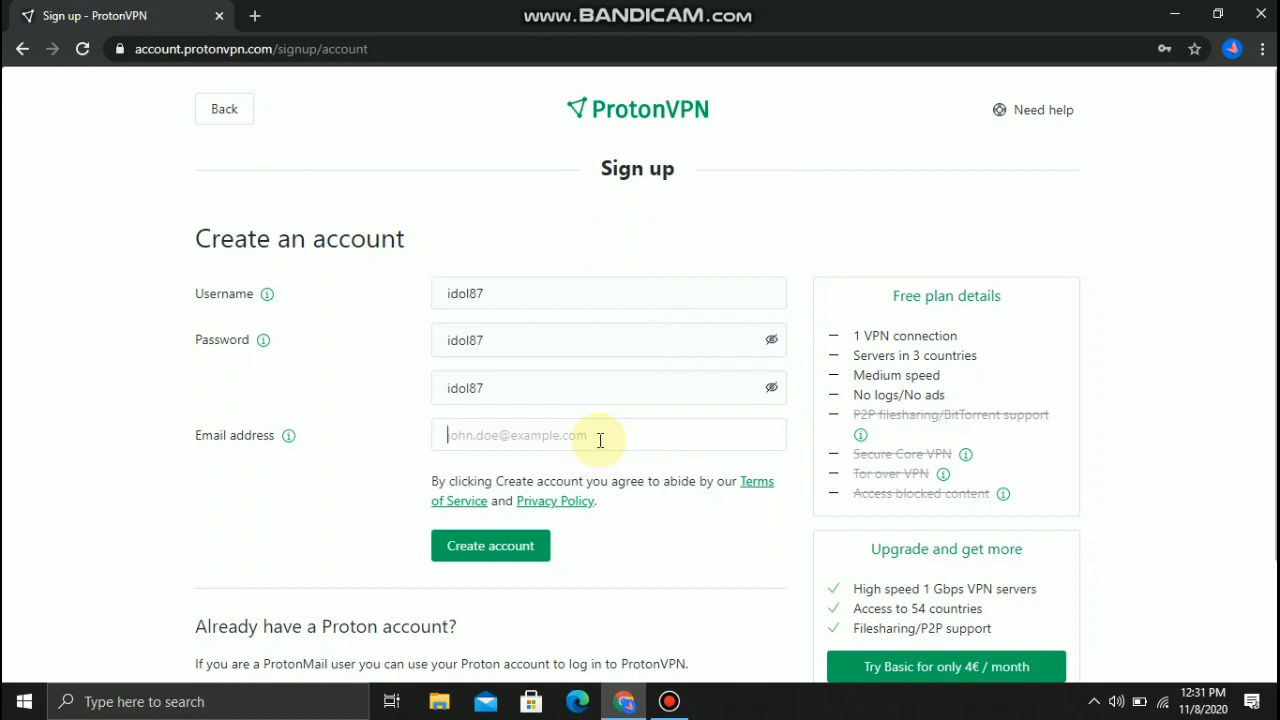
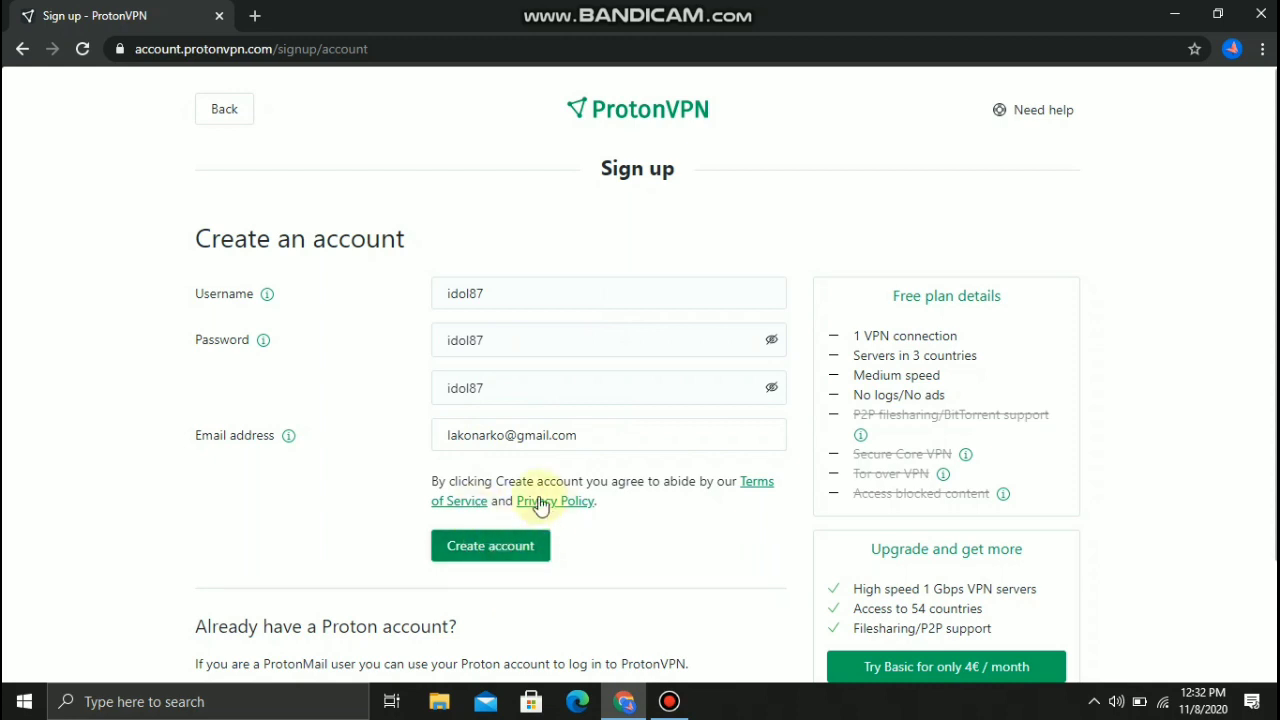
click(477, 557)
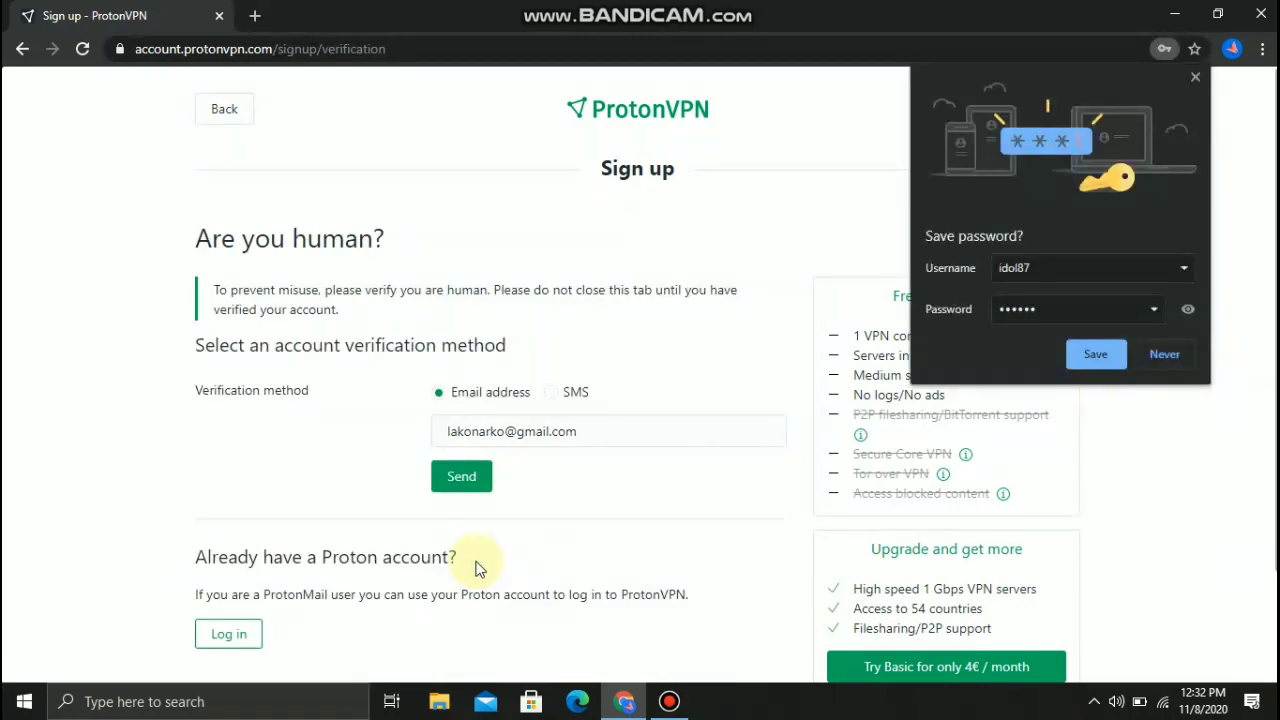
Decline Chrome's password saving and send the verification code to the e-mail address
click(1165, 353)
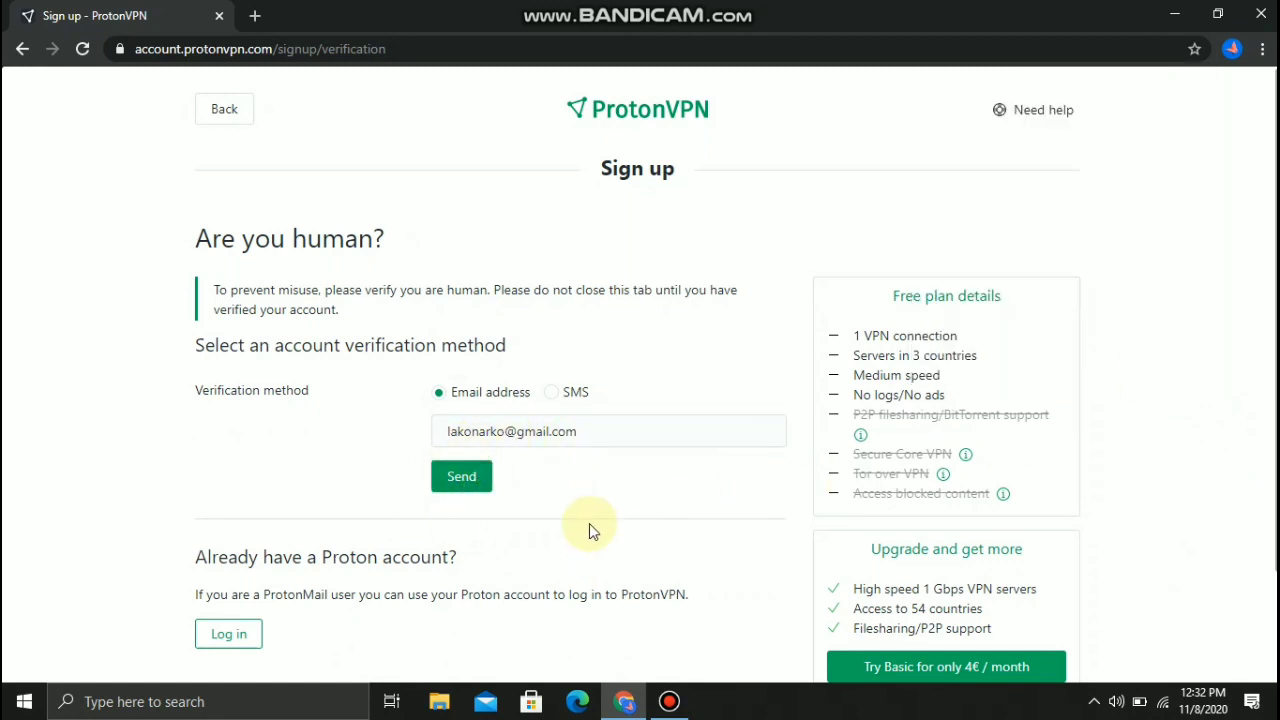
click(458, 478)
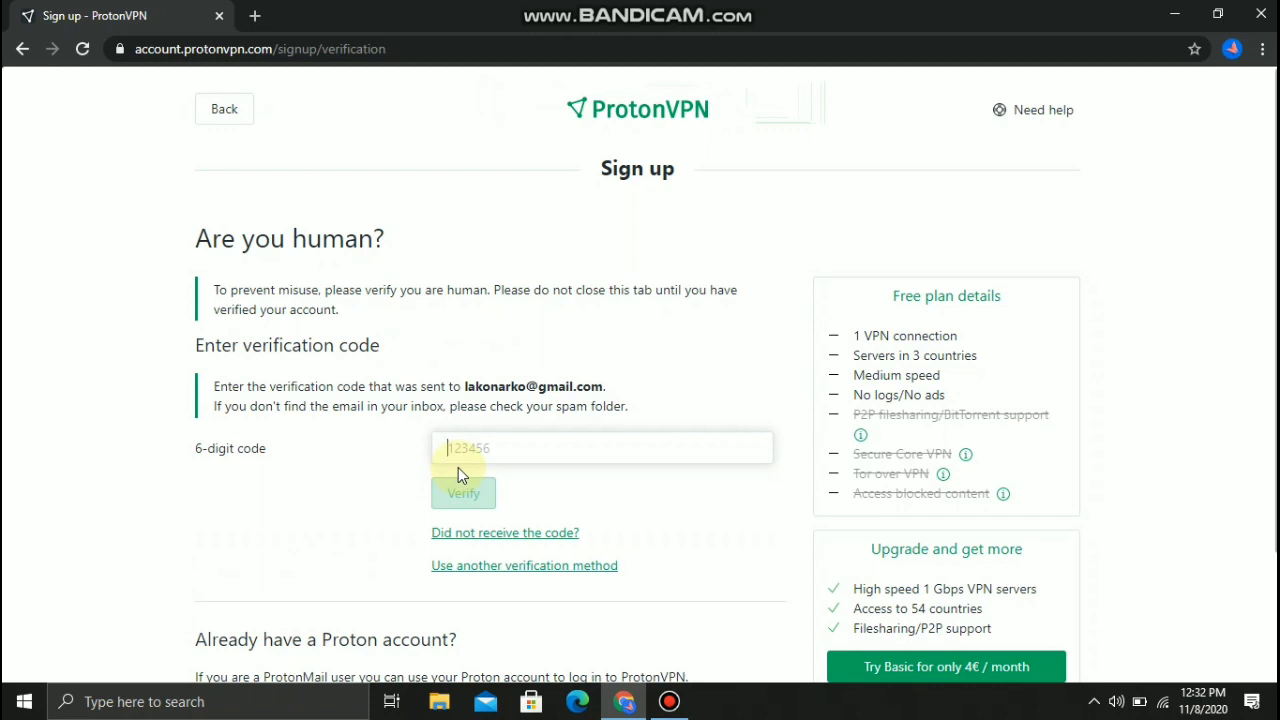
Enter the e-mailed verification code and verify it
click(465, 498)
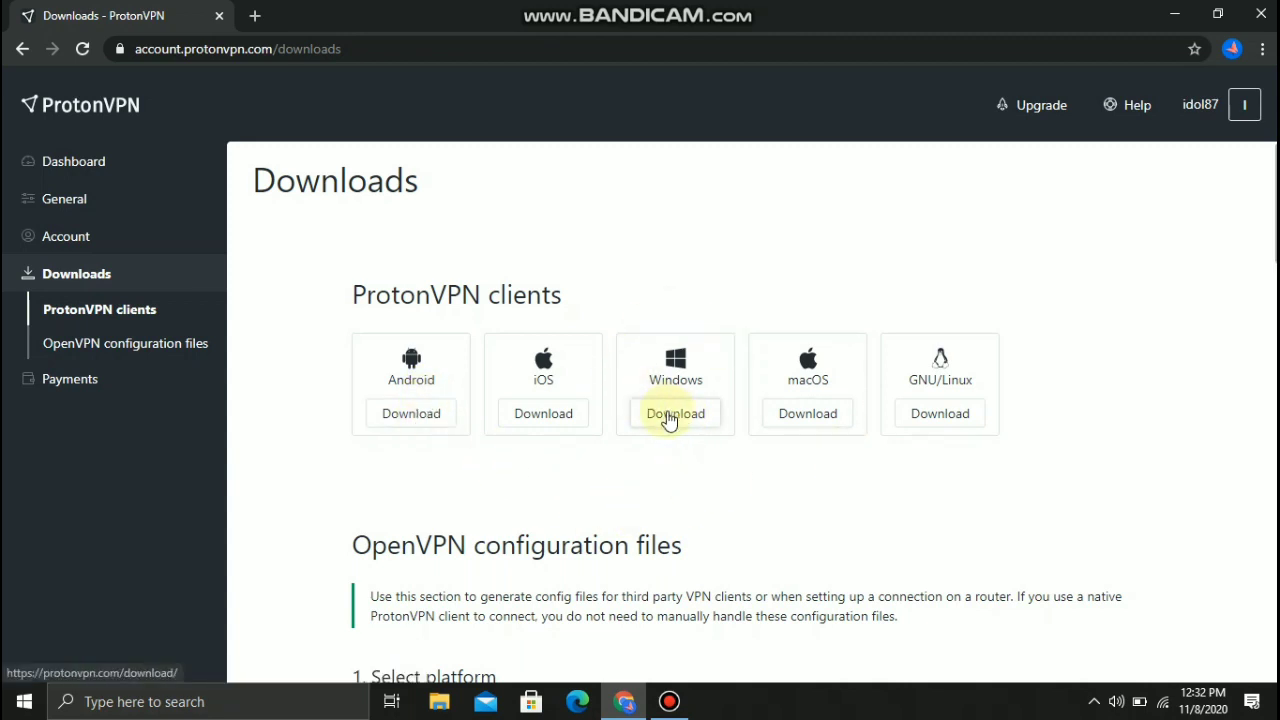
Download the Windows installer ProtonVPN_win_v1.17.5 from the Desktop Clients section of protonvpn.com/download
click(669, 418)
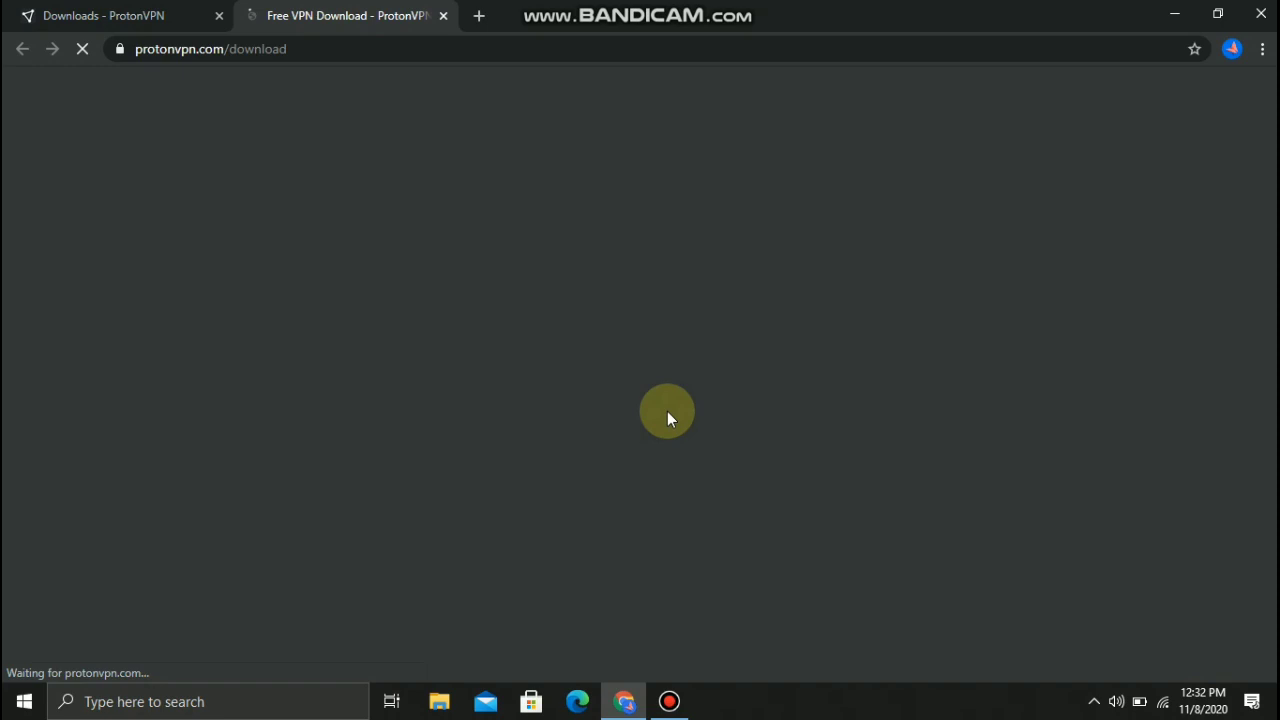
scroll(630, 405, down, 2)
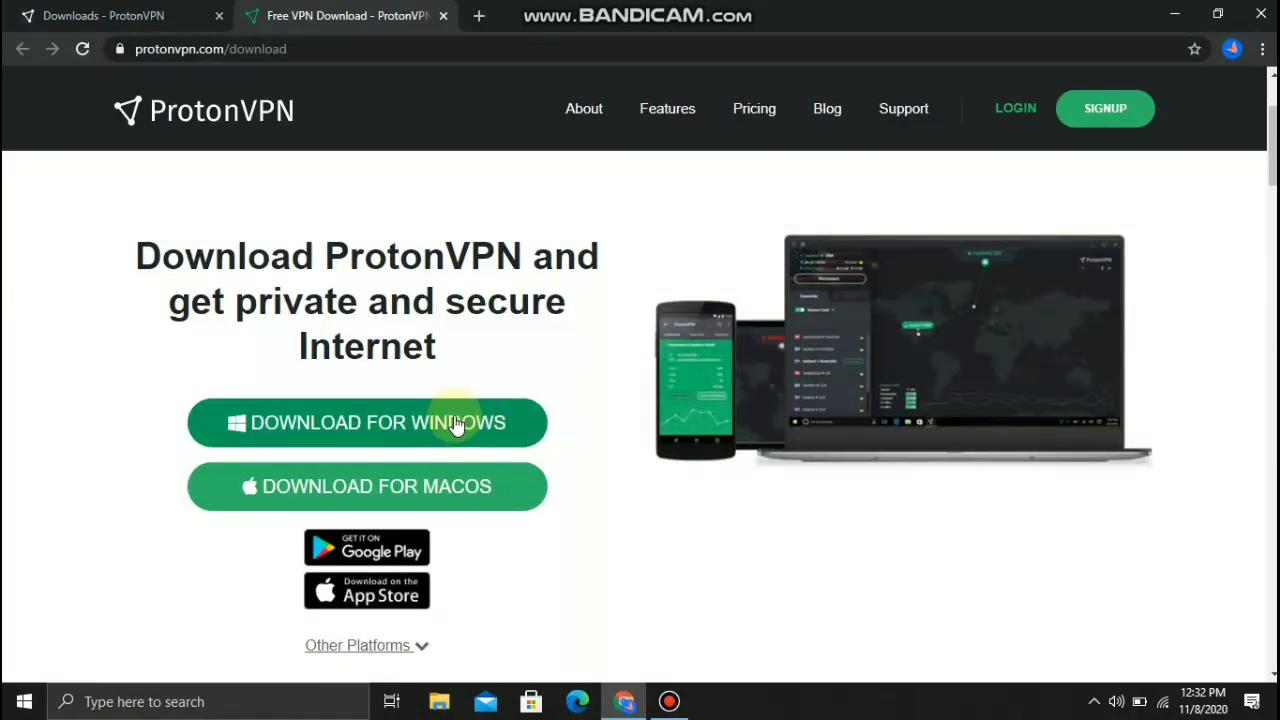
scroll(486, 420, down, 5)
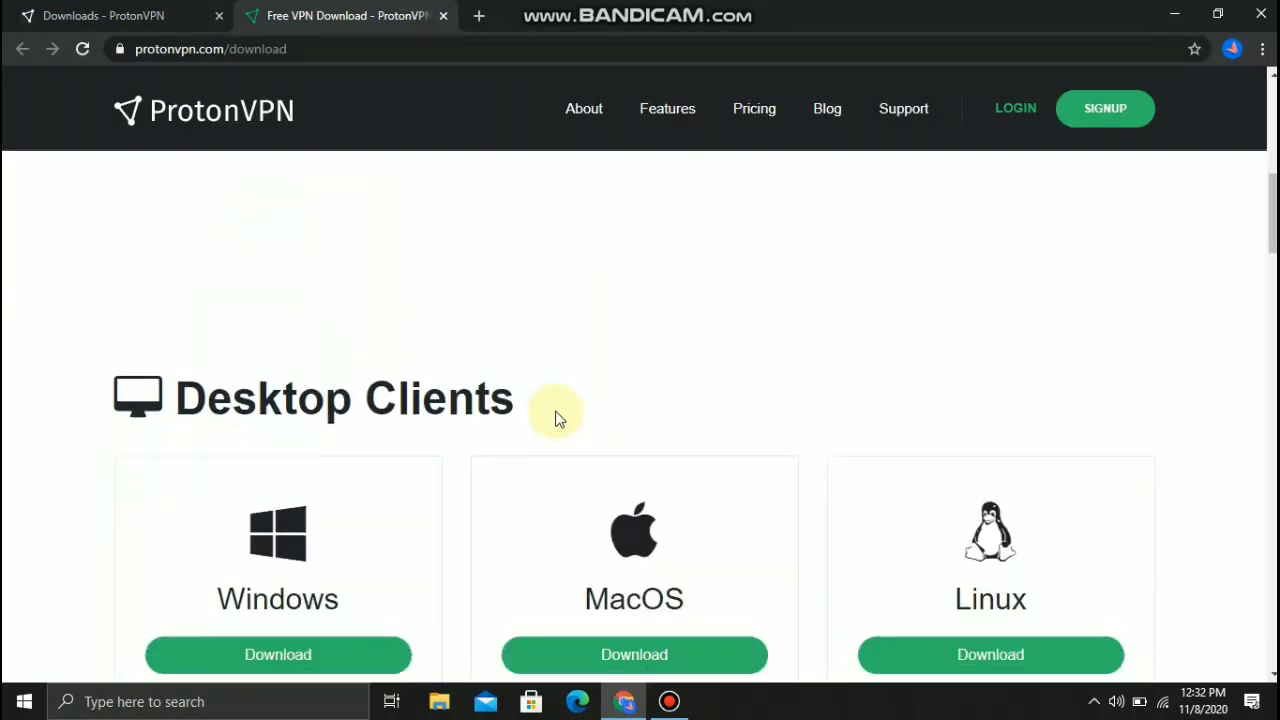
scroll(558, 418, down, 2)
click(289, 530)
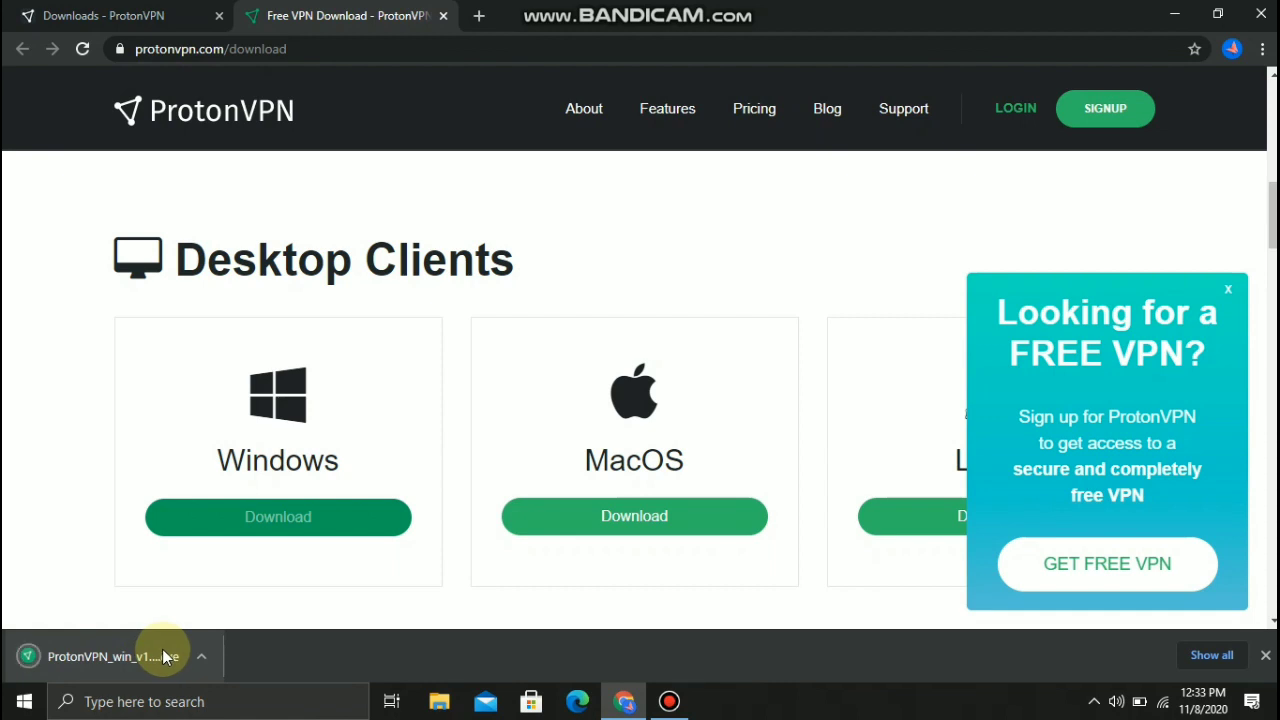
click(201, 660)
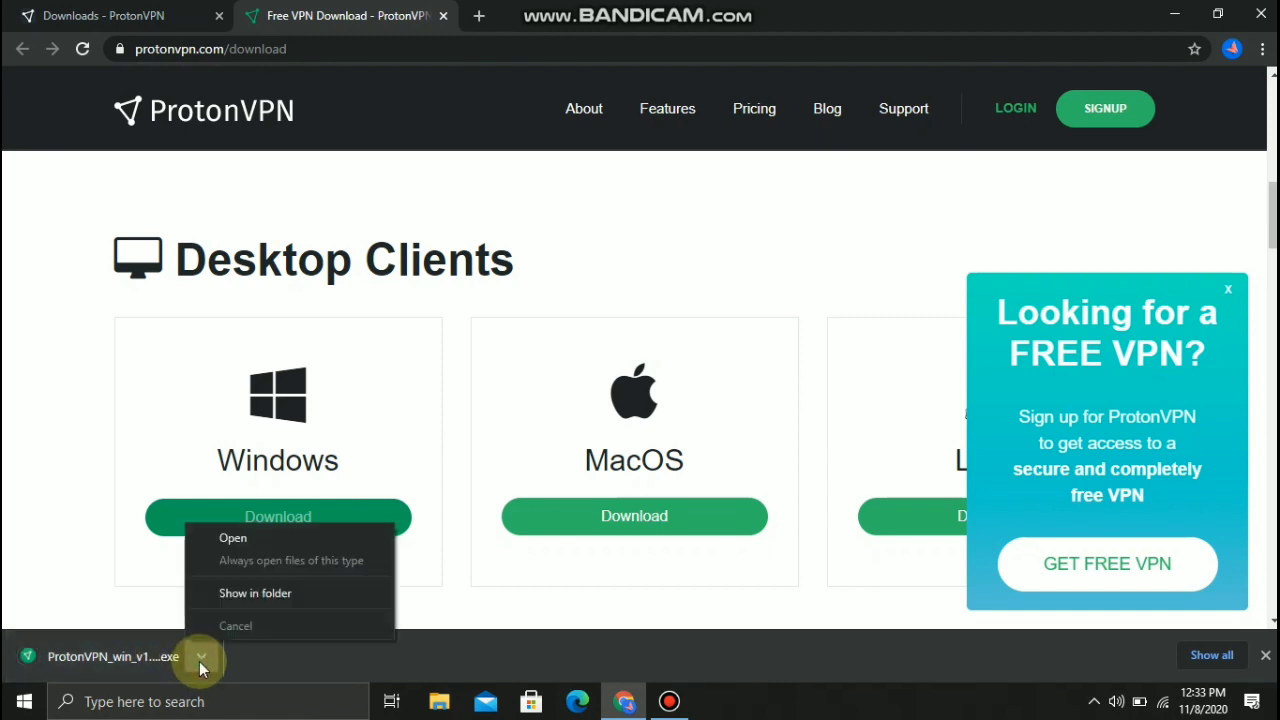
Run the downloaded installer, keeping the default language and Program Files folder, through to Finish
click(254, 538)
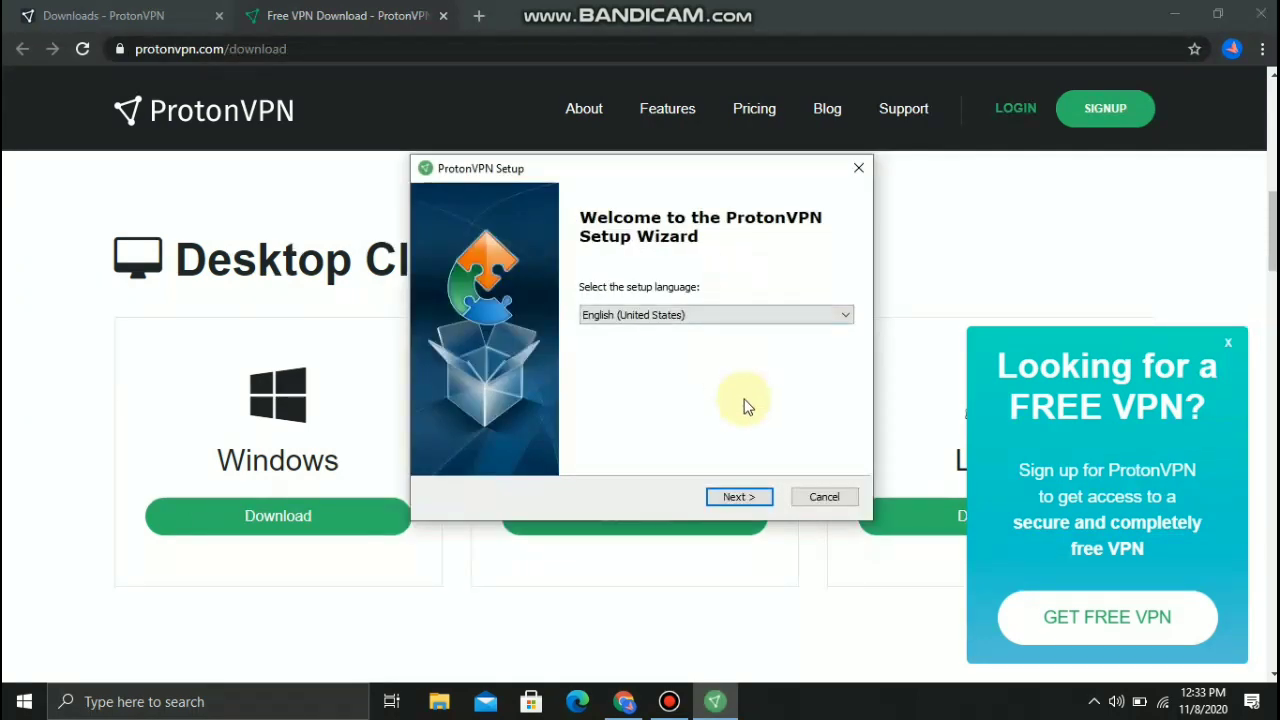
click(726, 497)
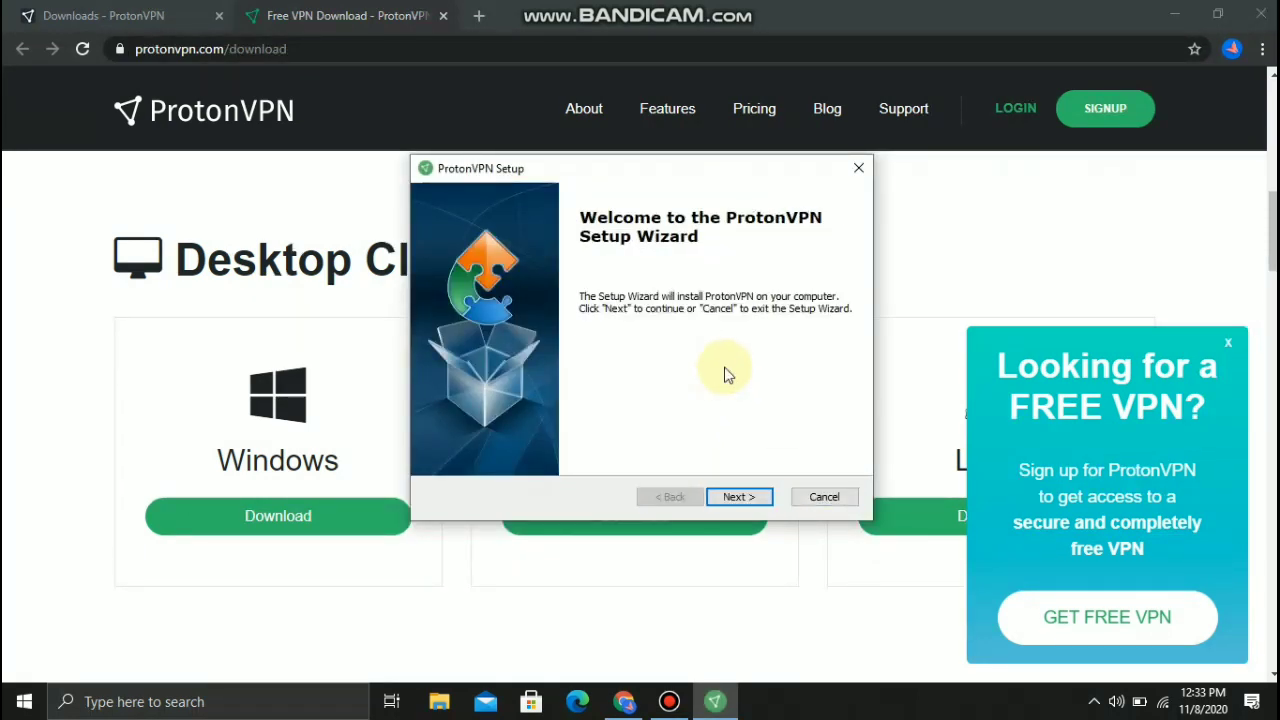
click(740, 497)
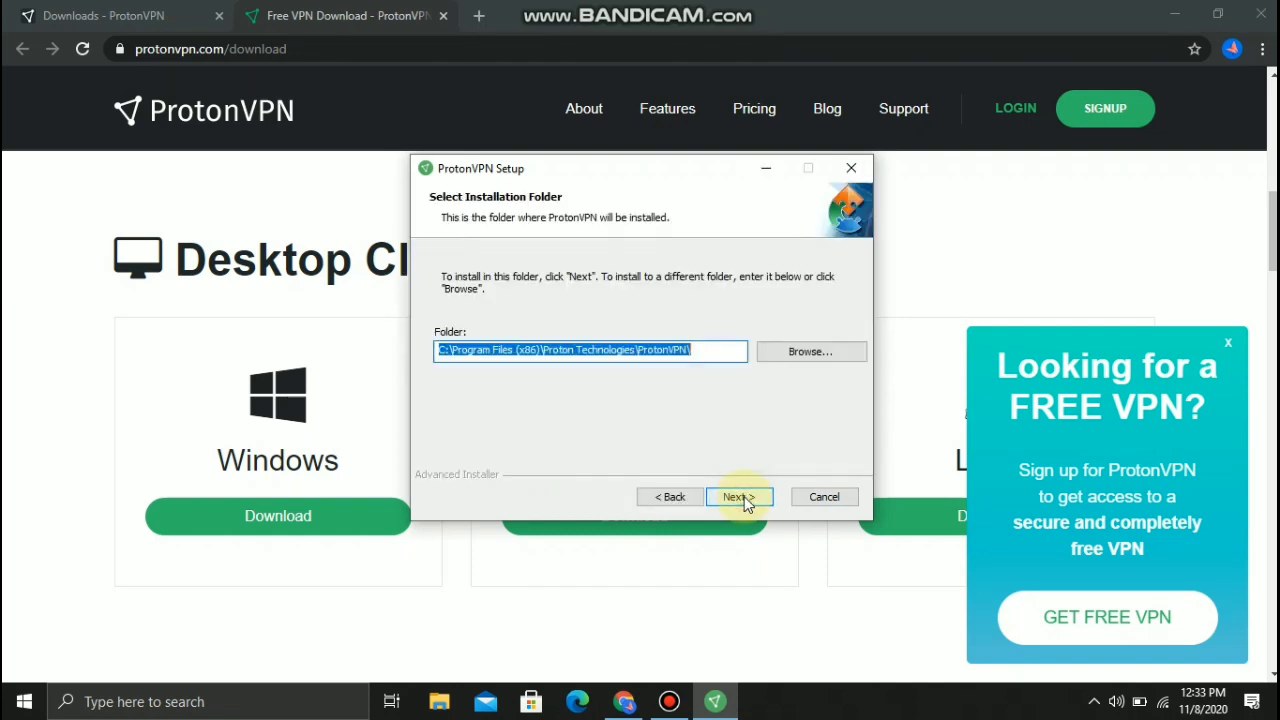
click(725, 490)
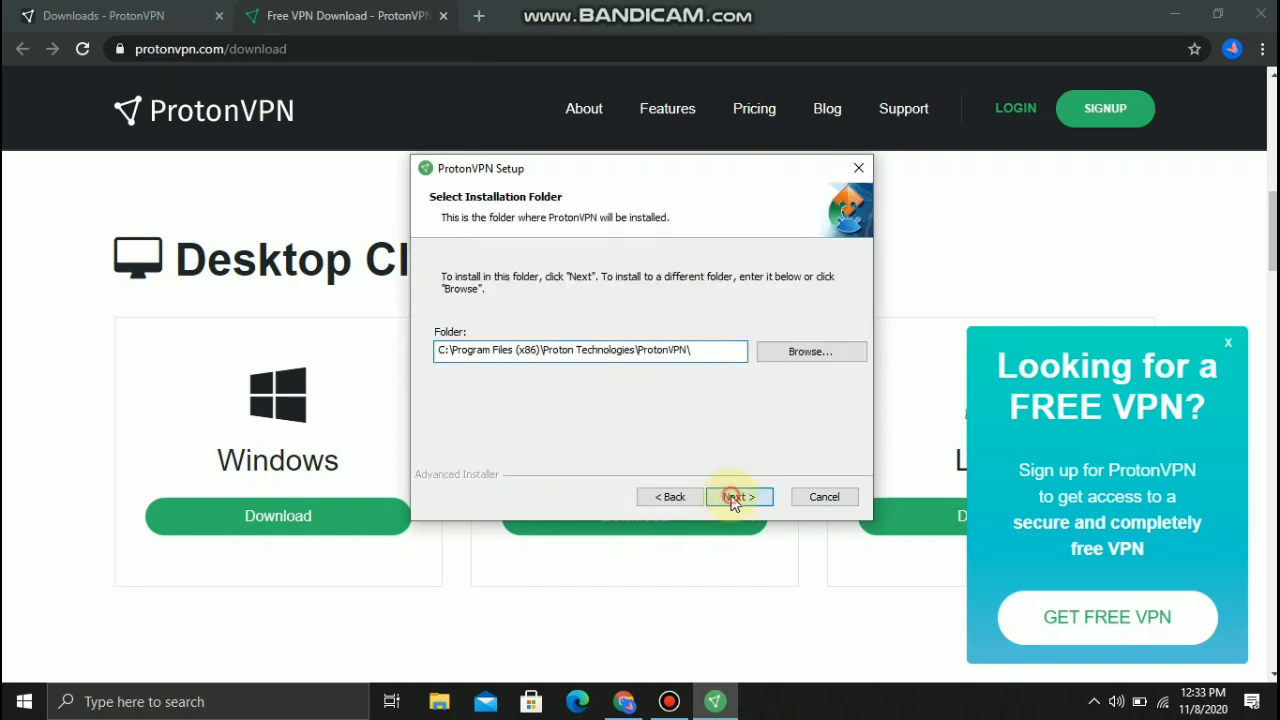
click(730, 495)
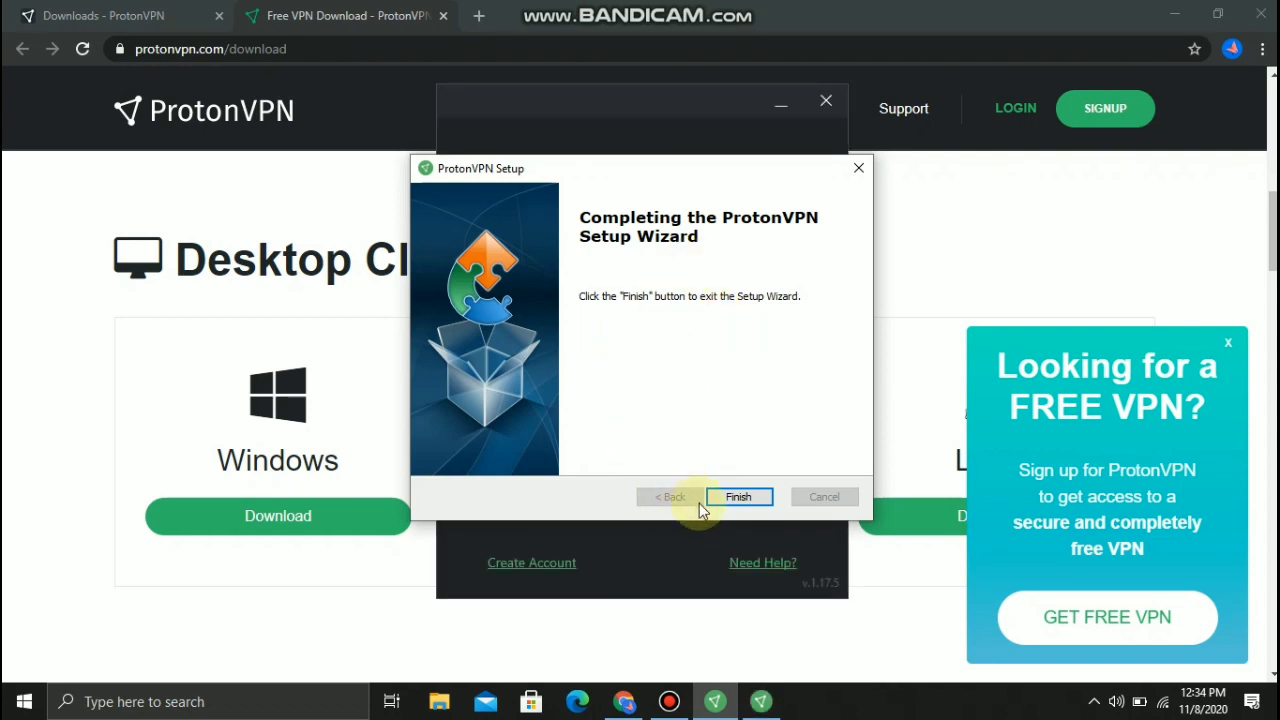
click(739, 495)
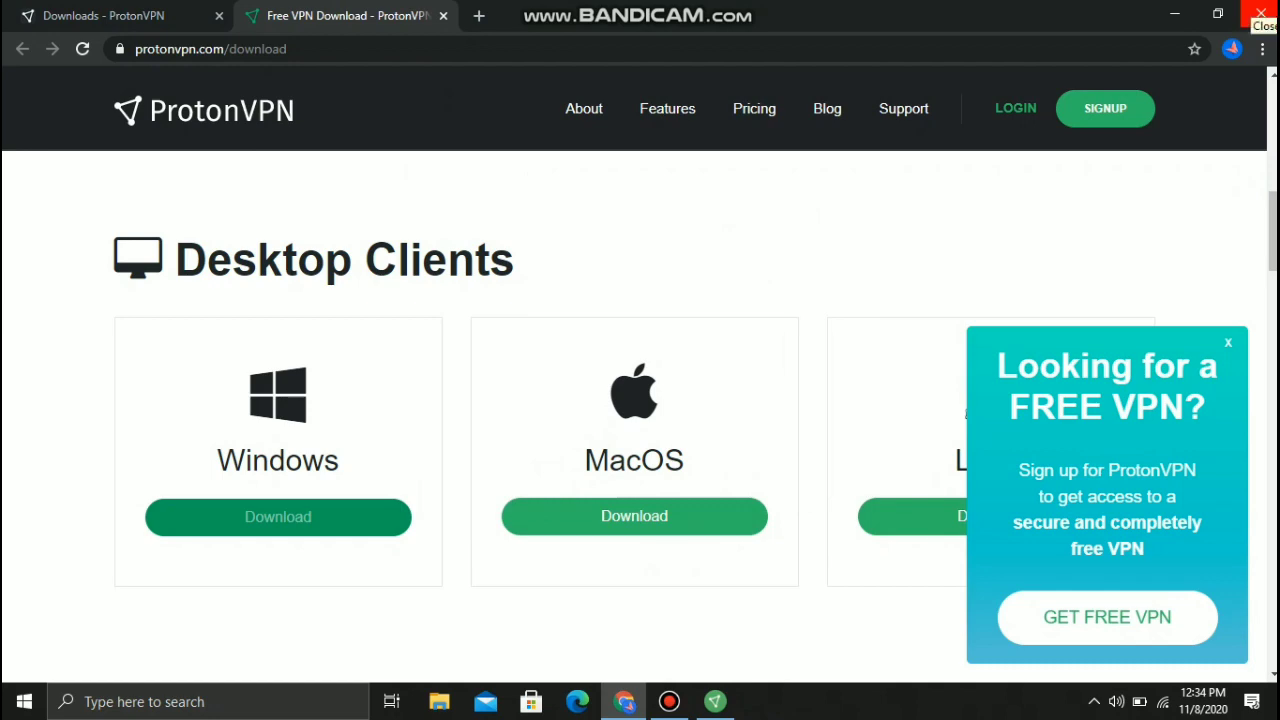
Close Chrome and the auto-opened login window, then relaunch ProtonVPN from the desktop
click(1260, 13)
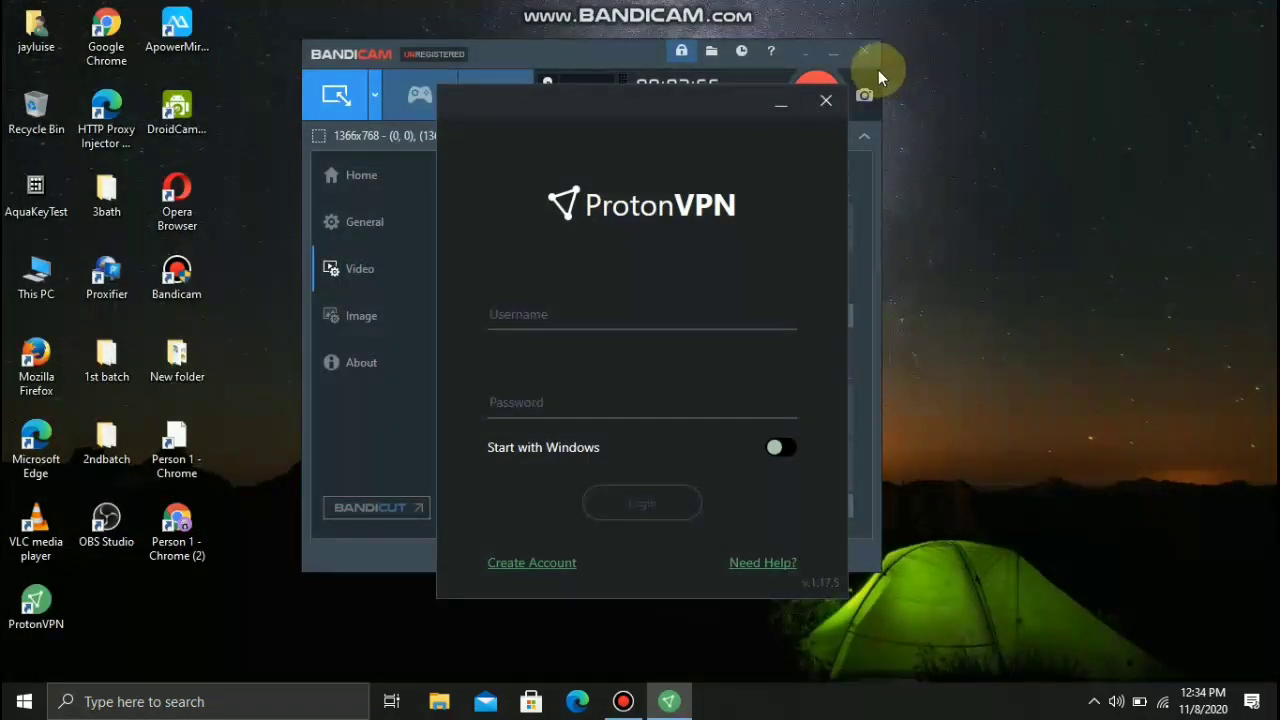
click(830, 106)
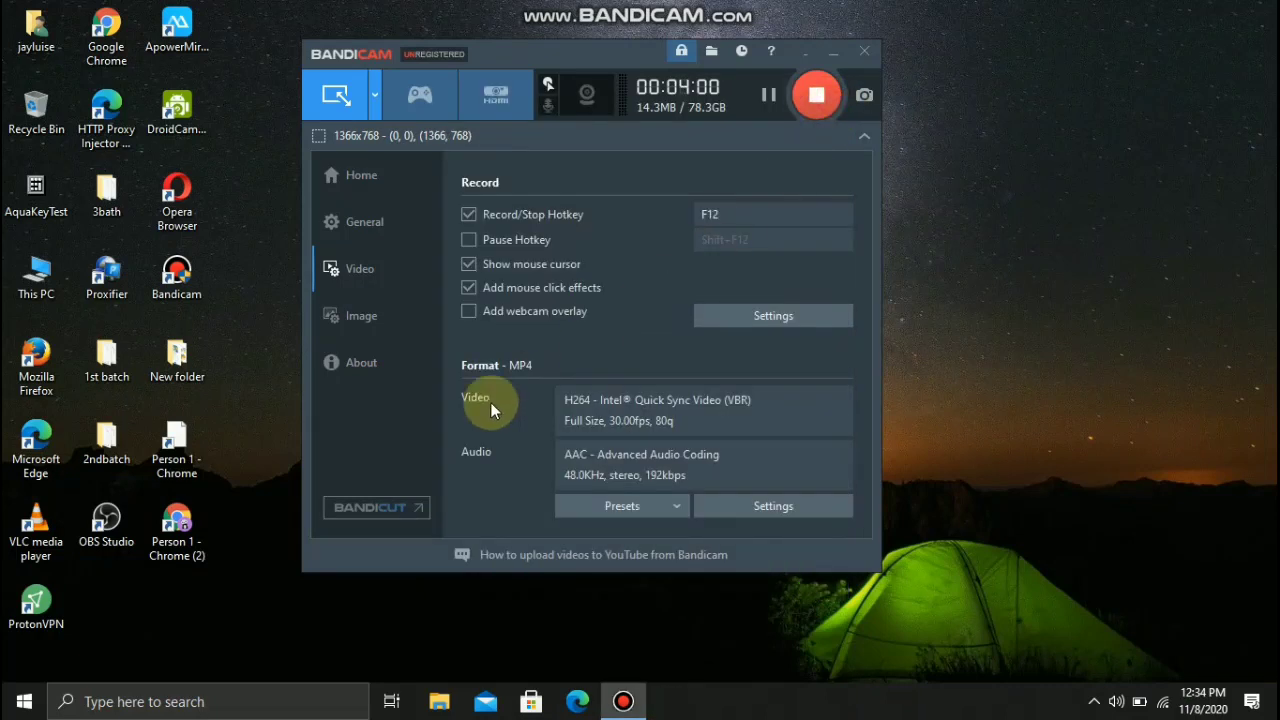
double_click(42, 605)
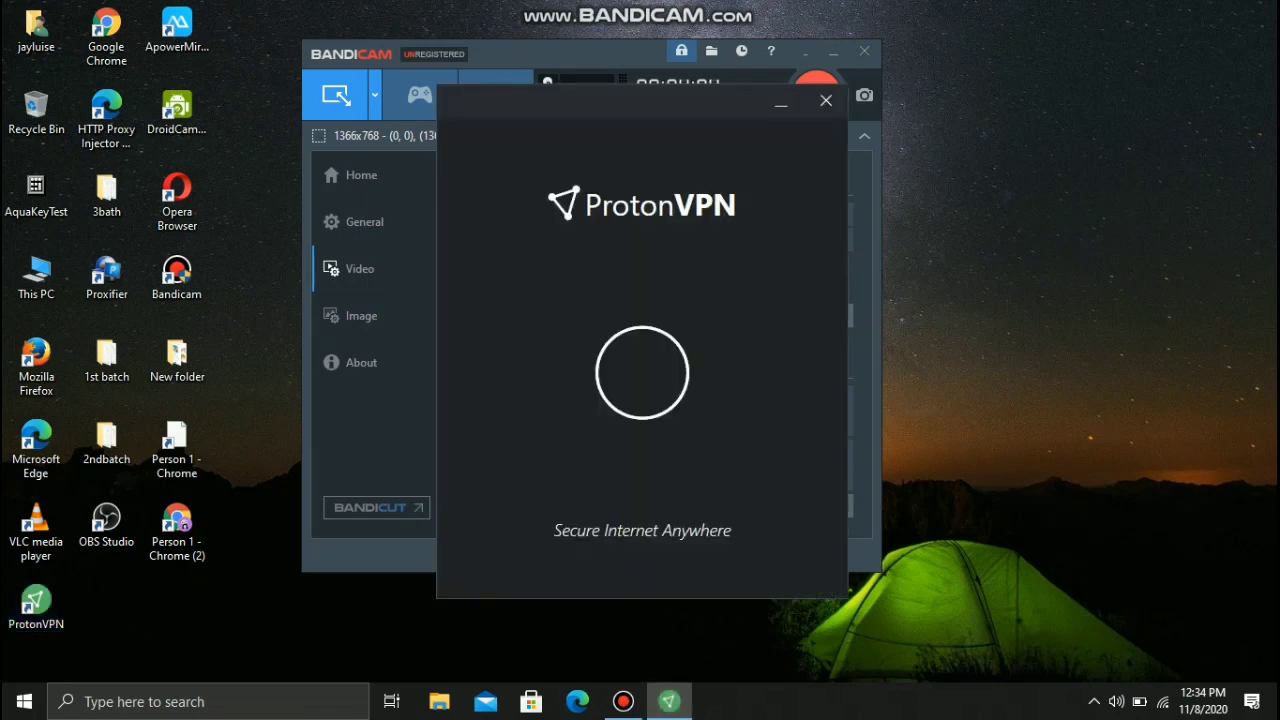
Paste the account username and password into the client and log in
click(720, 302)
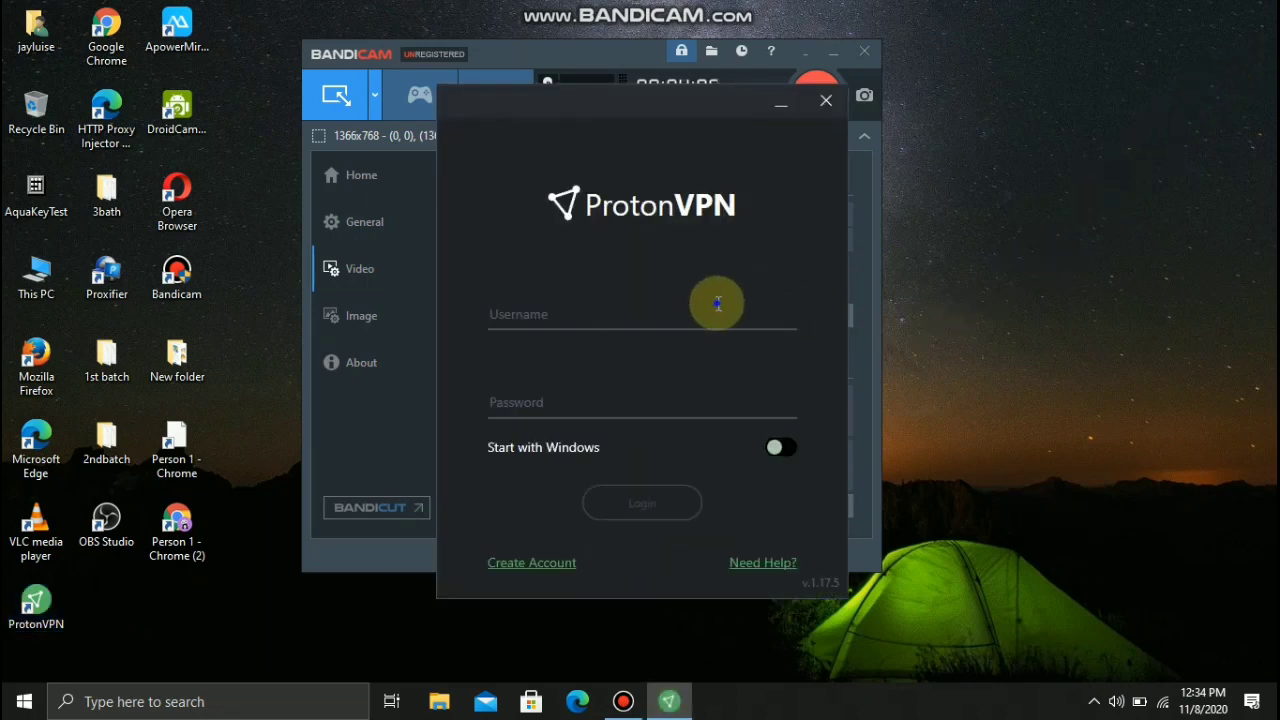
right_click(718, 303)
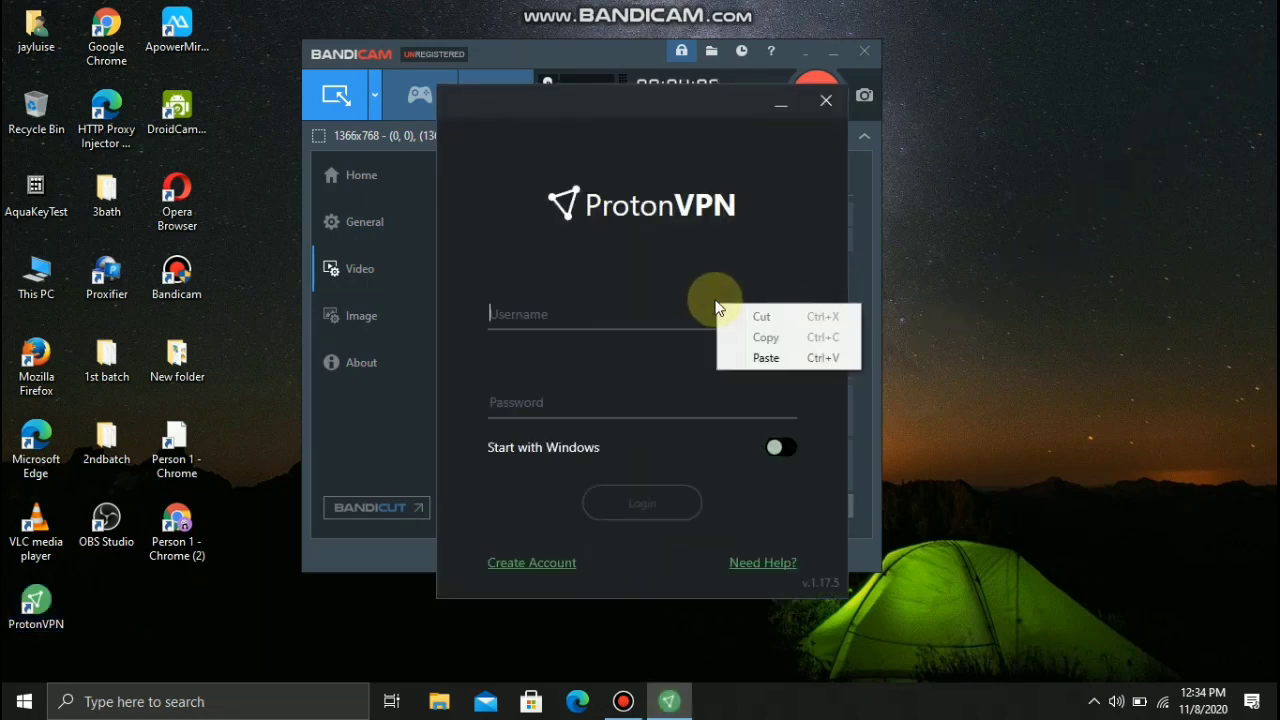
click(775, 359)
click(612, 402)
right_click(612, 404)
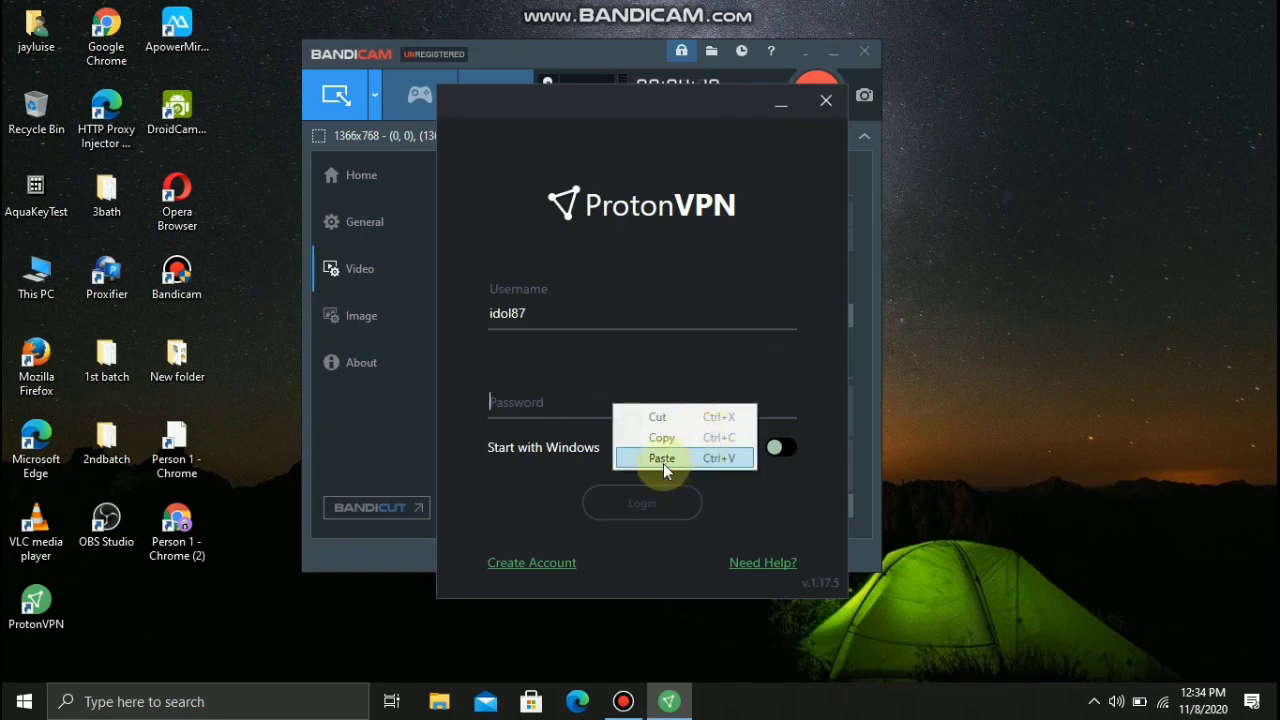
click(663, 461)
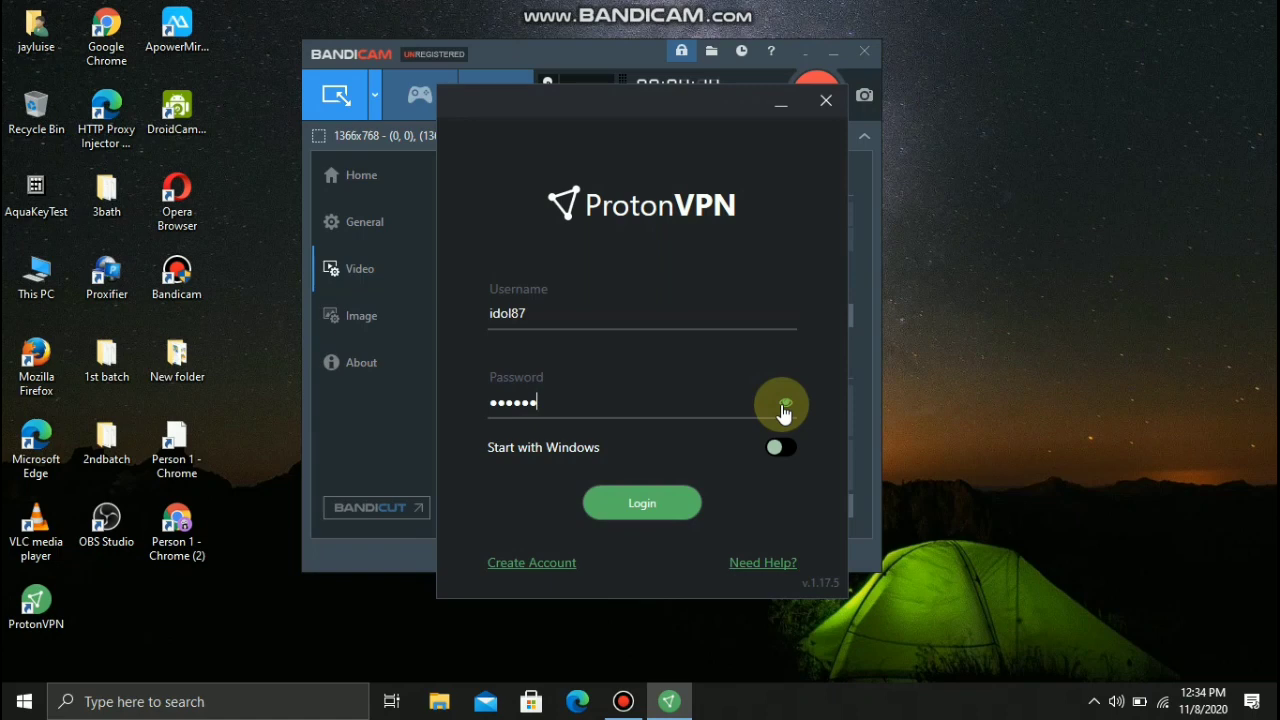
click(635, 503)
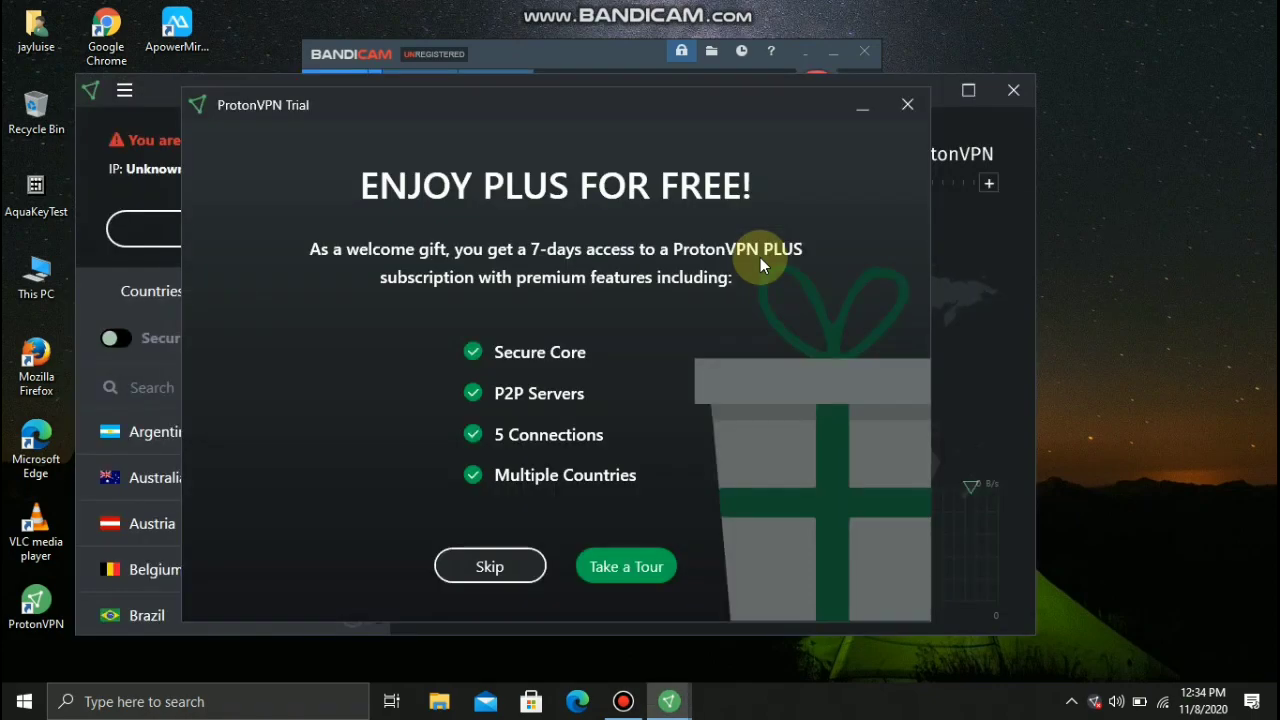
Skip the Plus trial, maximize the window, and connect to Argentina server AR#1
click(472, 566)
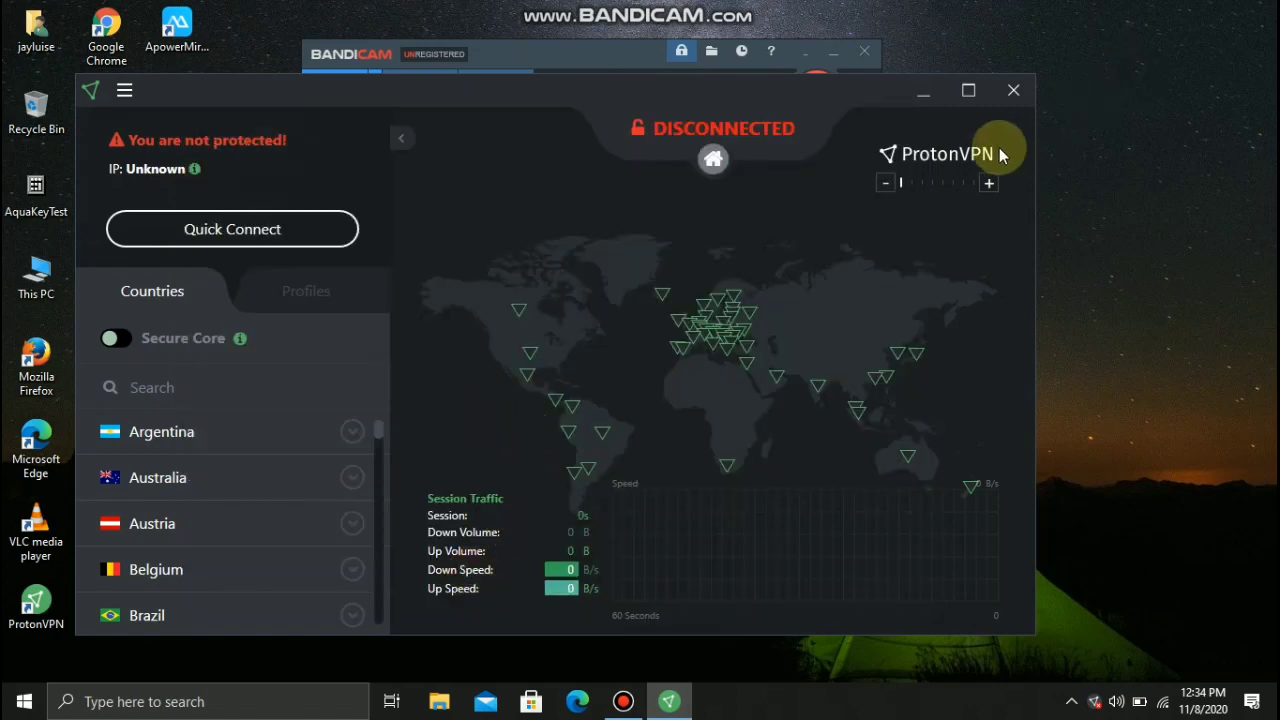
click(969, 92)
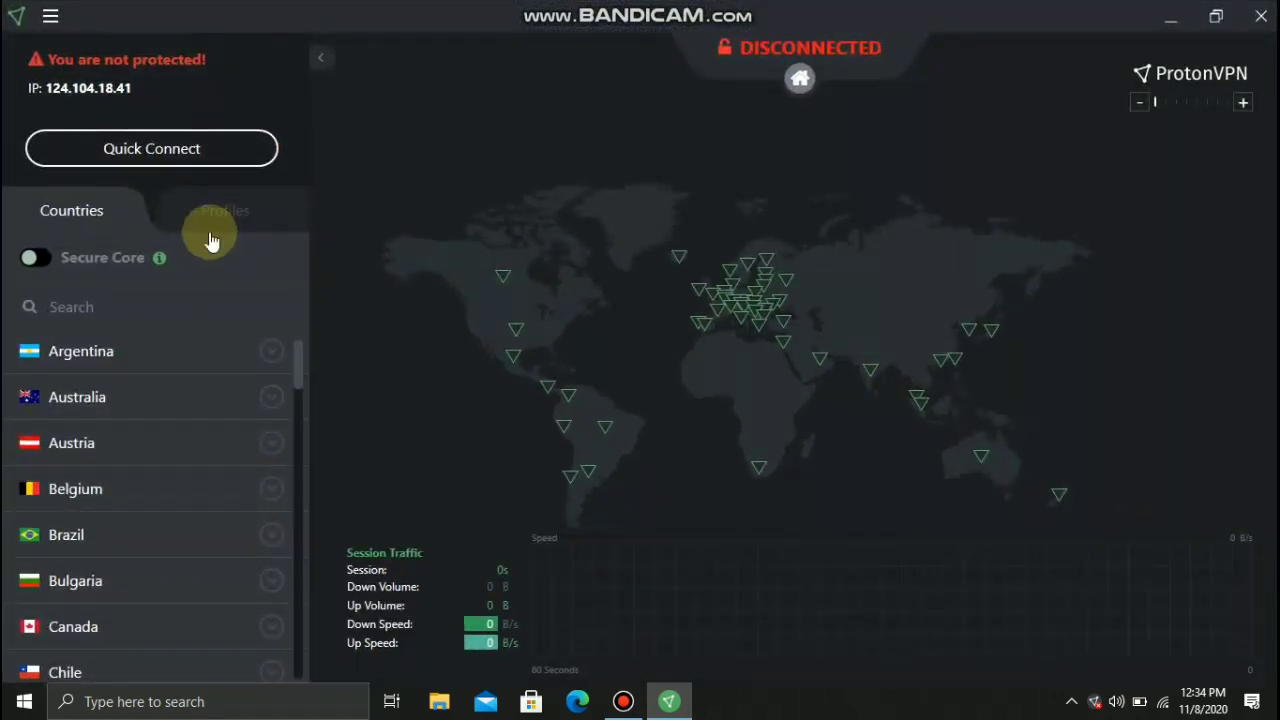
click(272, 352)
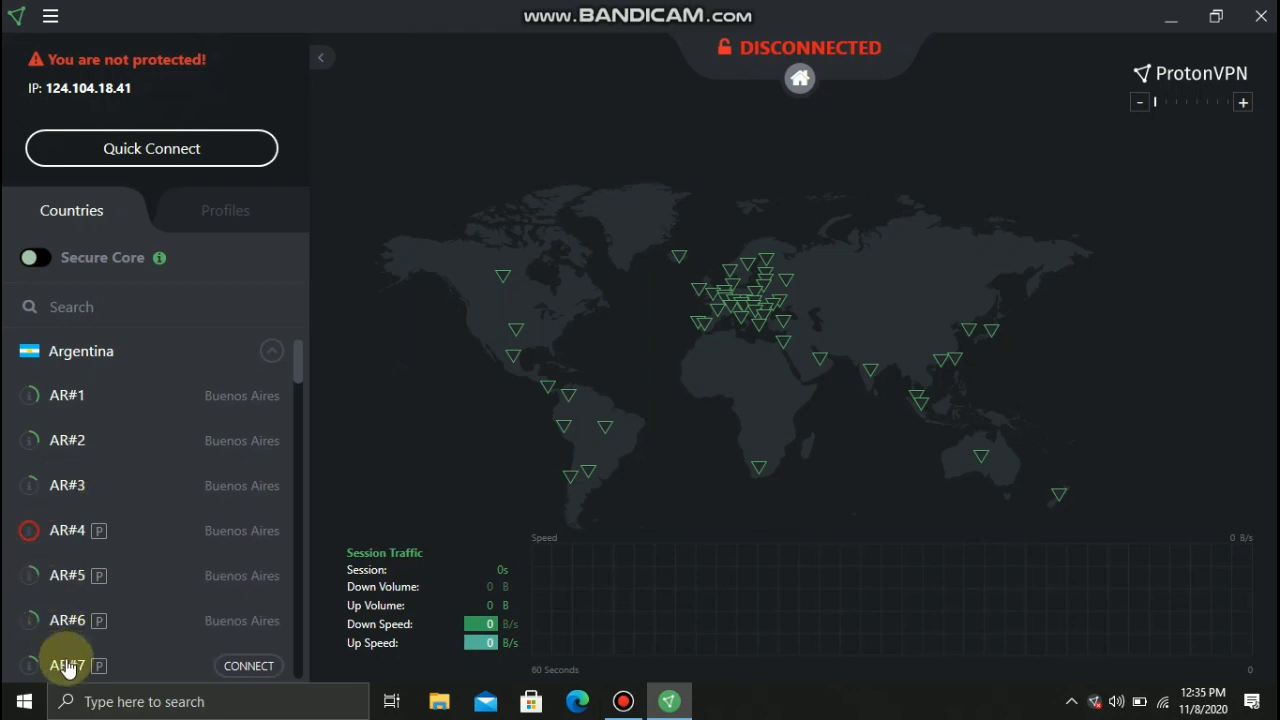
scroll(143, 540, down, 1)
scroll(143, 540, up, 2)
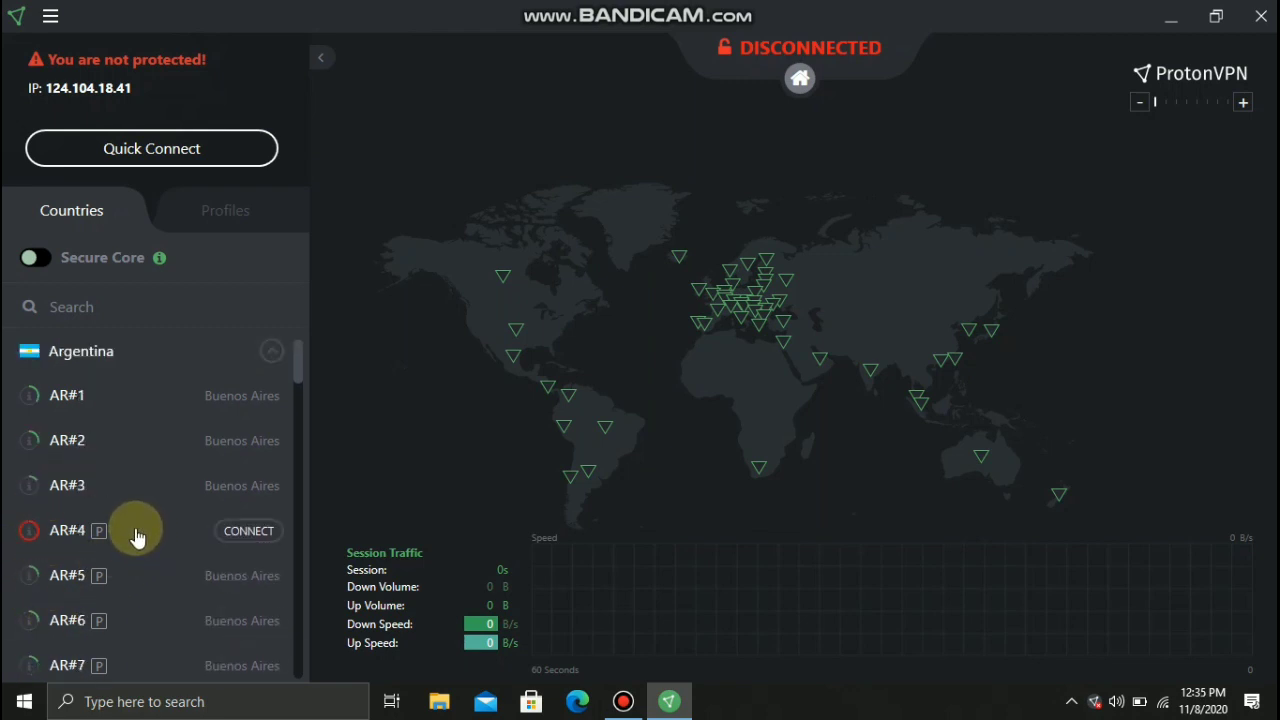
click(247, 399)
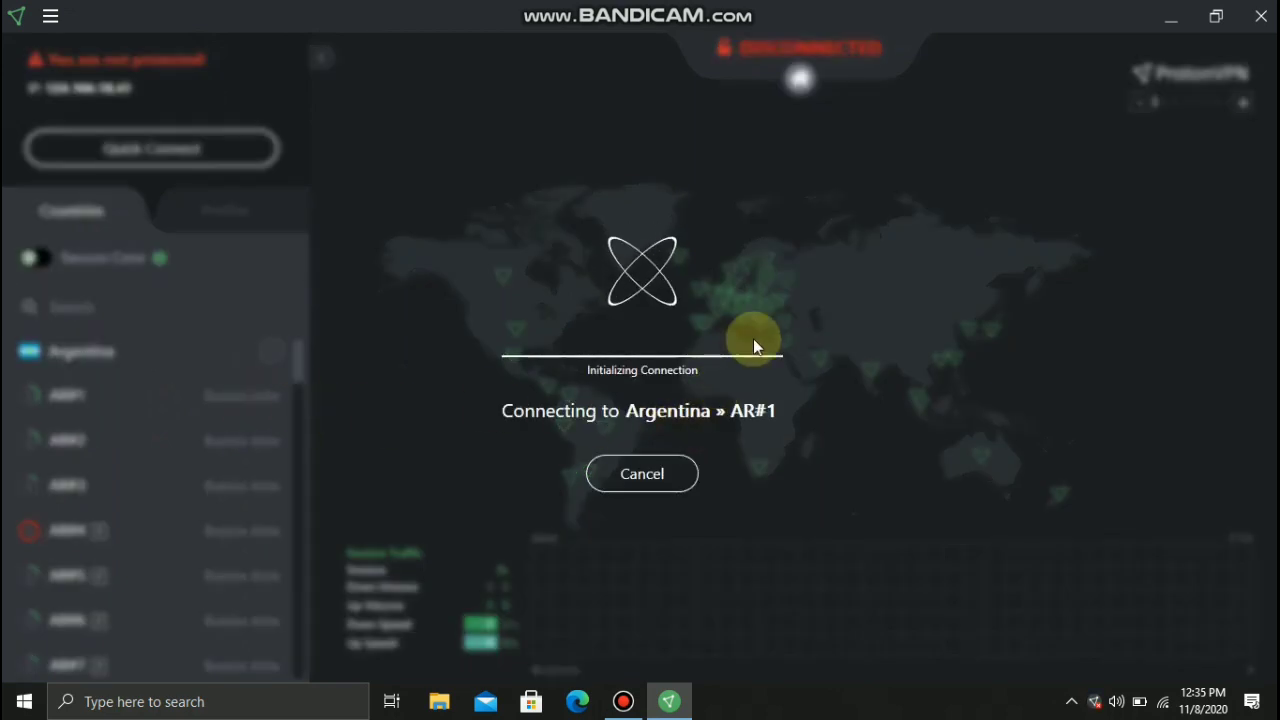